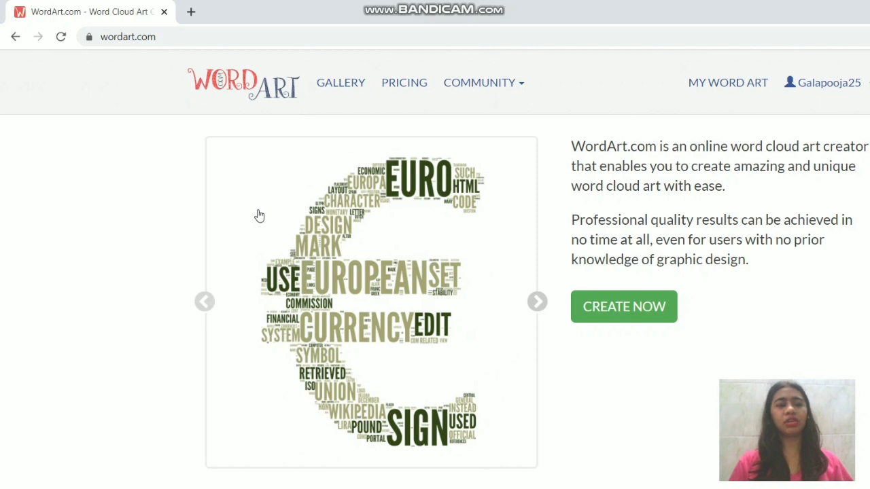
Open the My Word Art collection and create a new word art.
{"action": "left_click", "coordinate": [485, 250]}
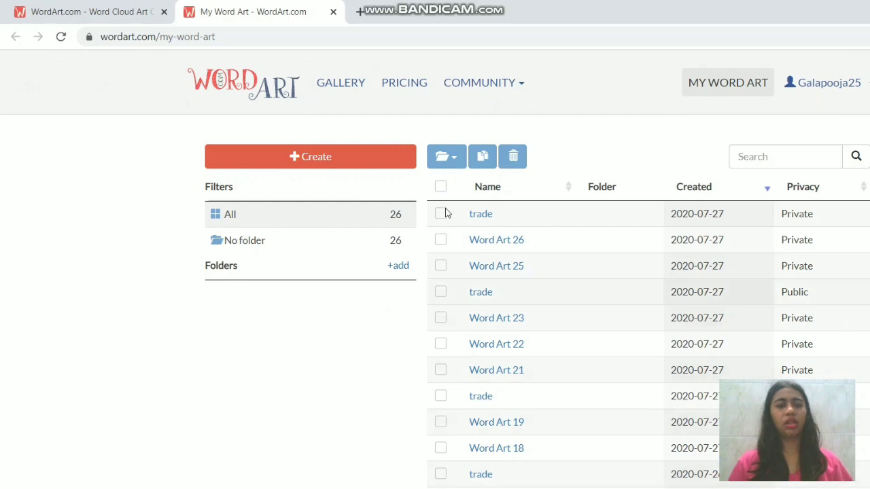
{"action": "left_click", "coordinate": [371, 156]}
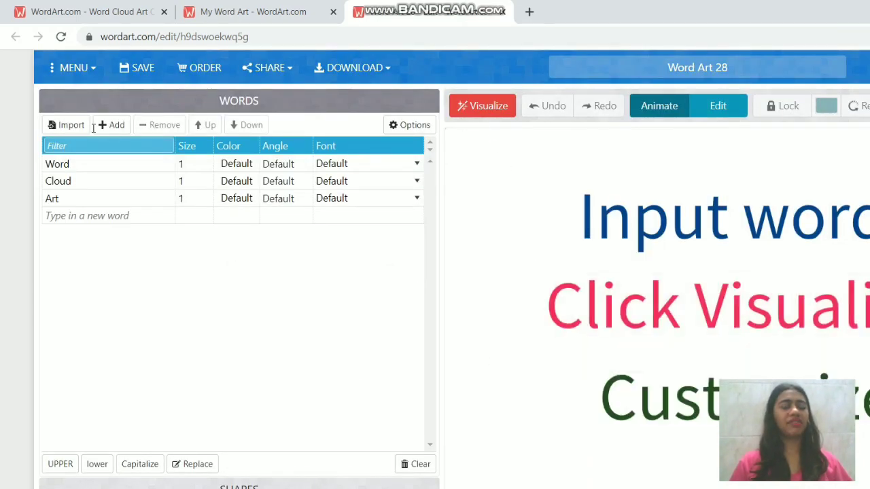
Remove the default words Word, Cloud and Art from the word list.
{"action": "left_click", "coordinate": [100, 176]}
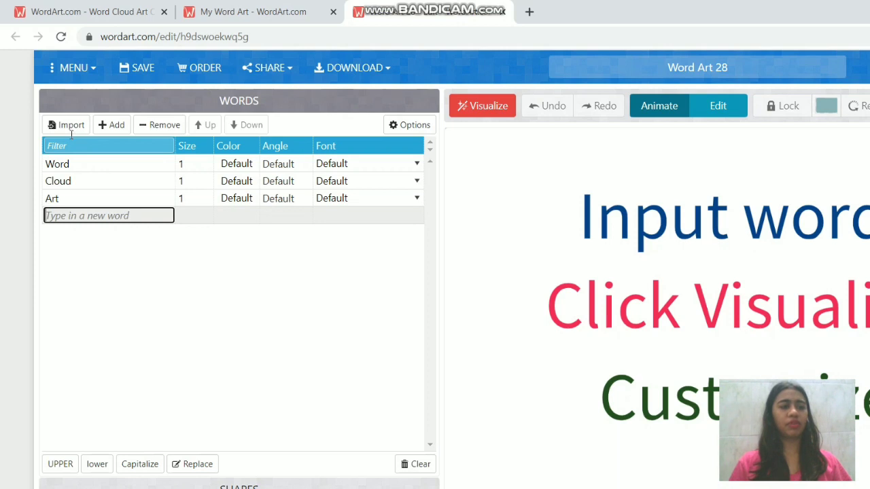
{"action": "left_click", "coordinate": [75, 164]}
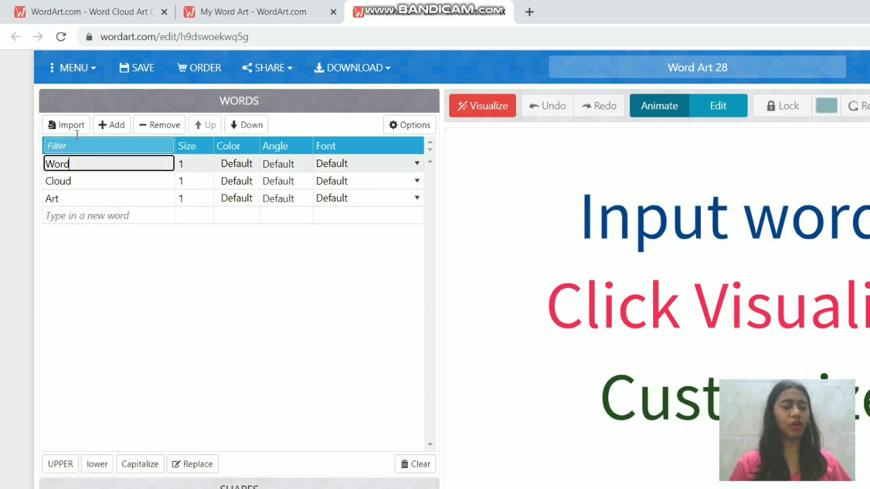
{"action": "left_click", "coordinate": [160, 124]}
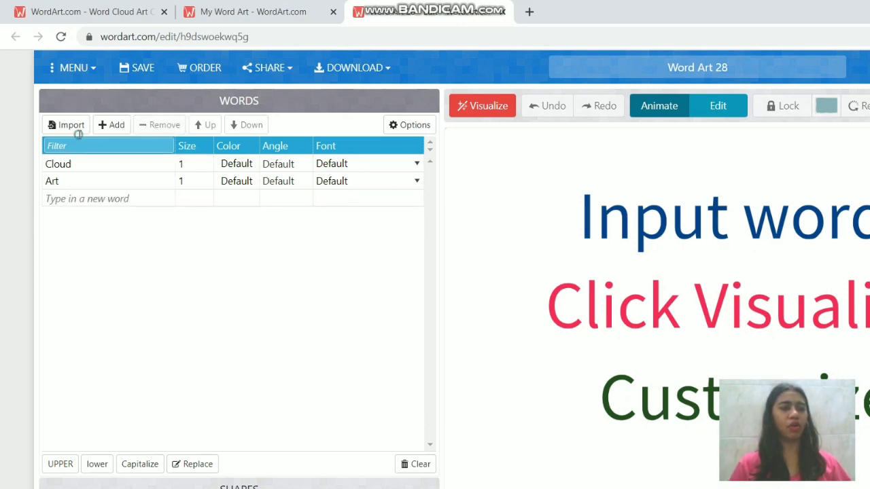
{"action": "left_click", "coordinate": [158, 124]}
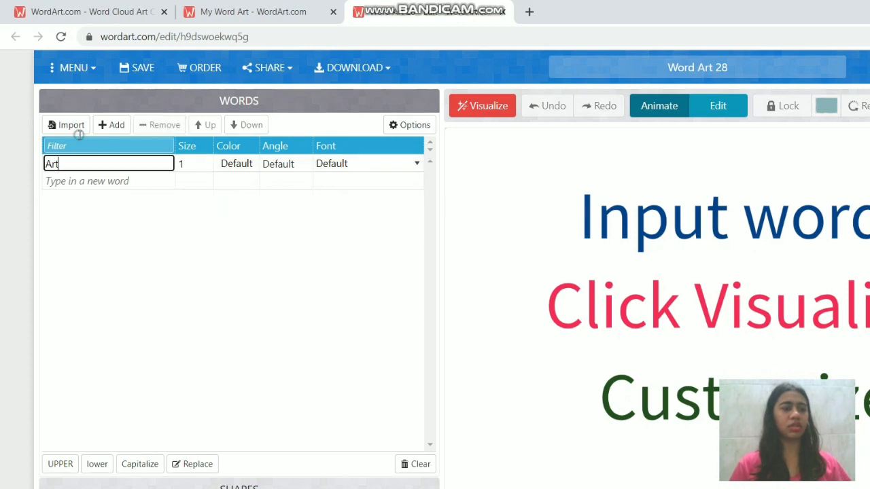
{"action": "left_click", "coordinate": [160, 124]}
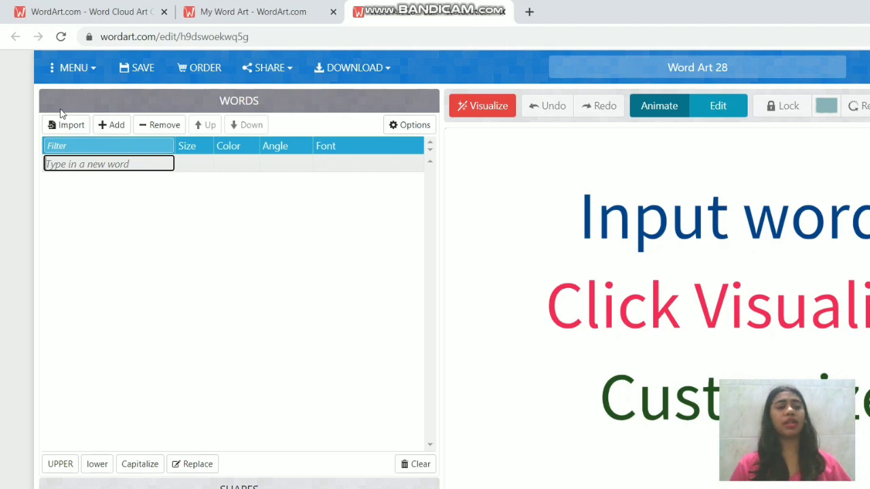
Import the words copied from the Excel sheet, Unfavourable through Import, into the word list as text.
{"action": "left_click", "coordinate": [66, 125]}
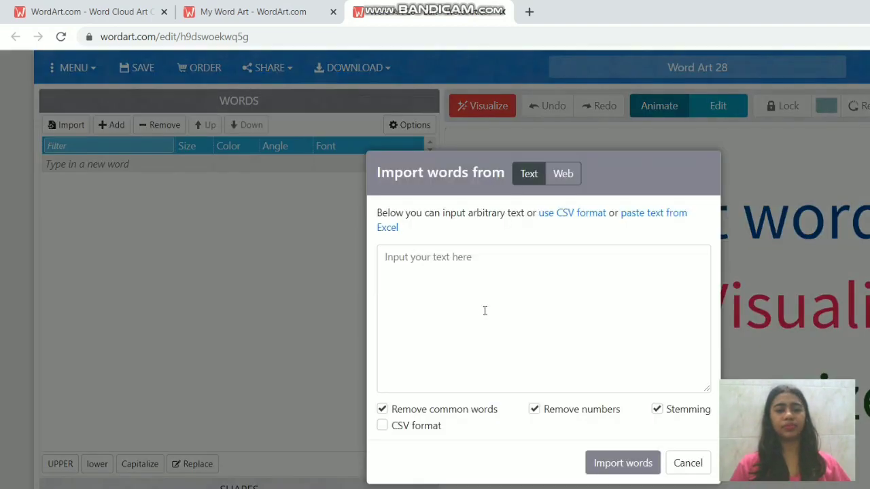
{"action": "left_click", "coordinate": [439, 474]}
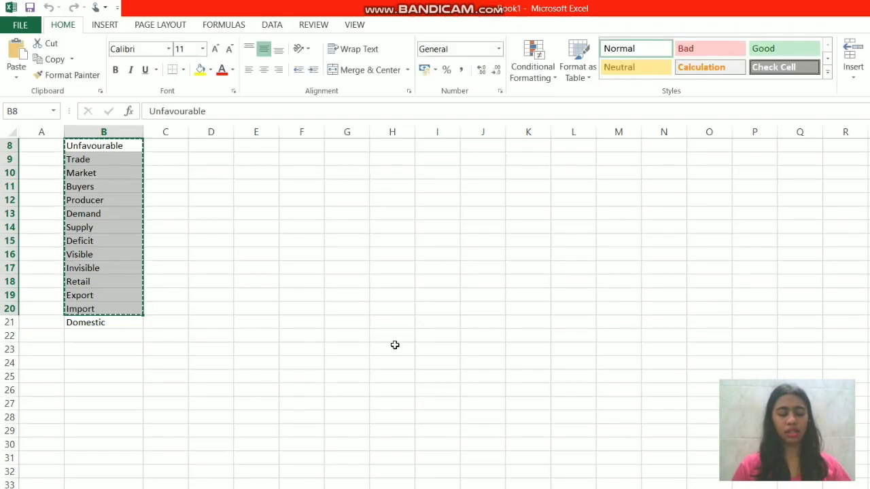
{"action": "left_click", "coordinate": [840, 4]}
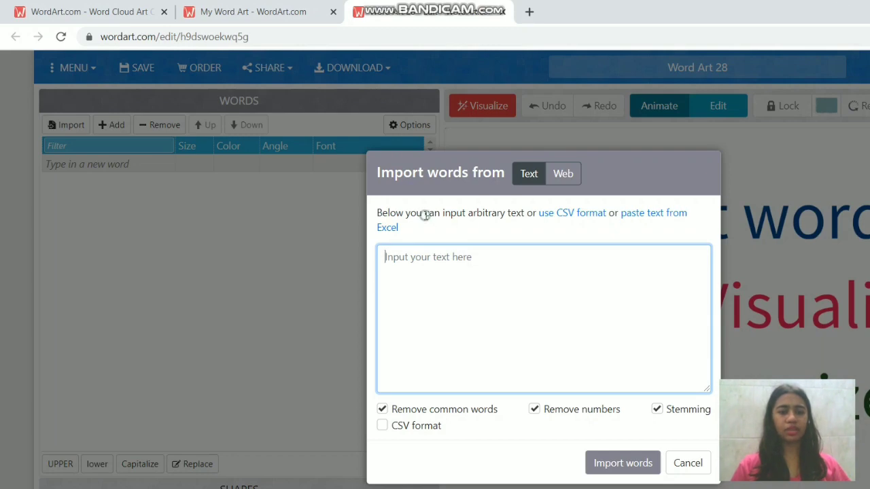
{"action": "key", "text": "ctrl+v"}
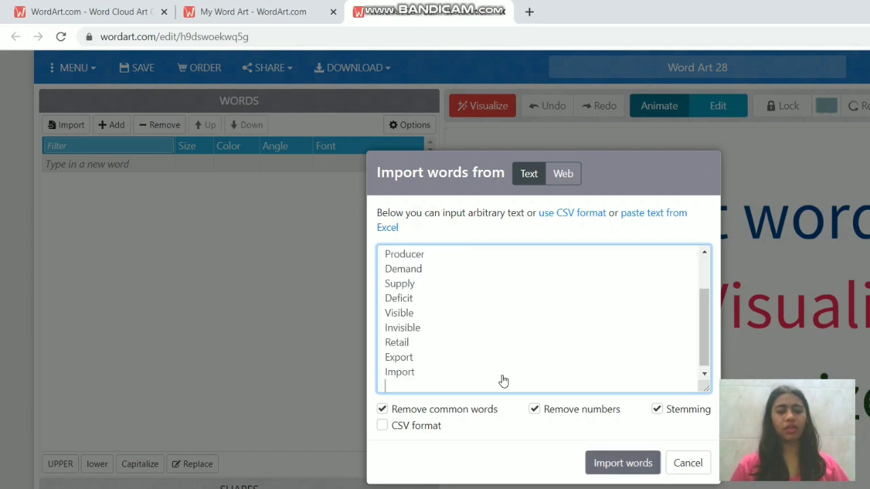
{"action": "left_click", "coordinate": [624, 466]}
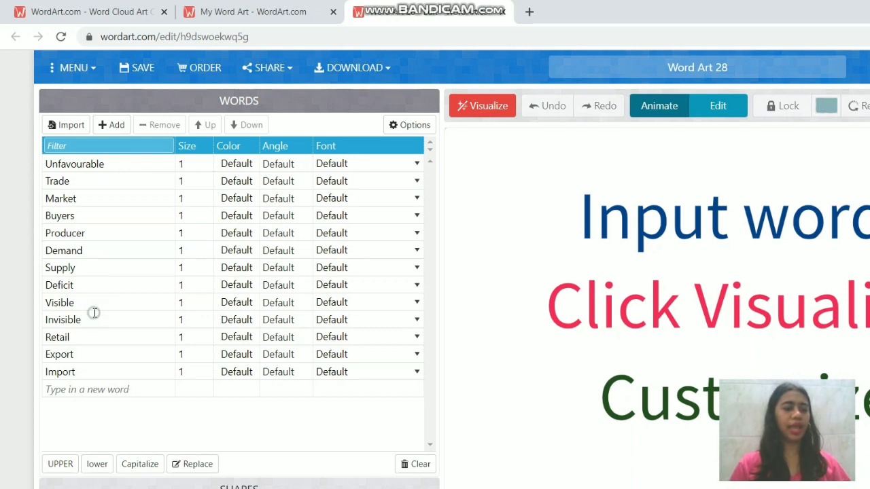
Add the word "Domestic" as a new entry at the end of the word list.
{"action": "left_click", "coordinate": [118, 390]}
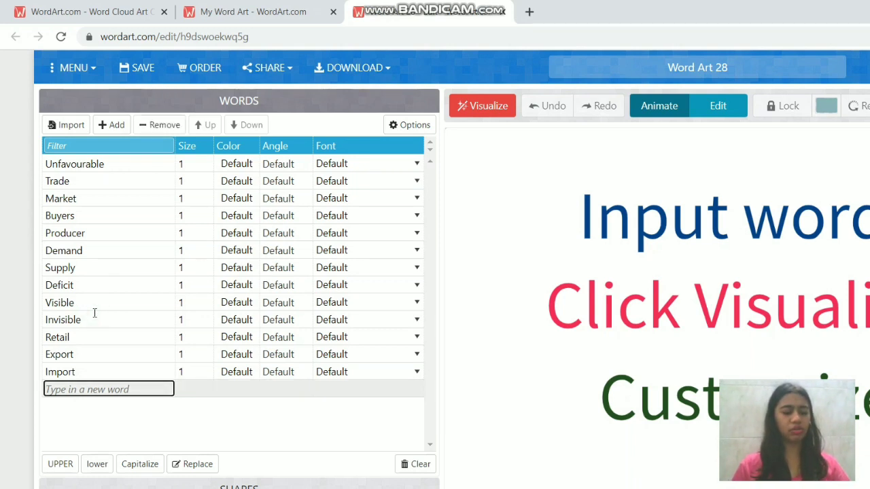
{"action": "type", "text": "Do"}
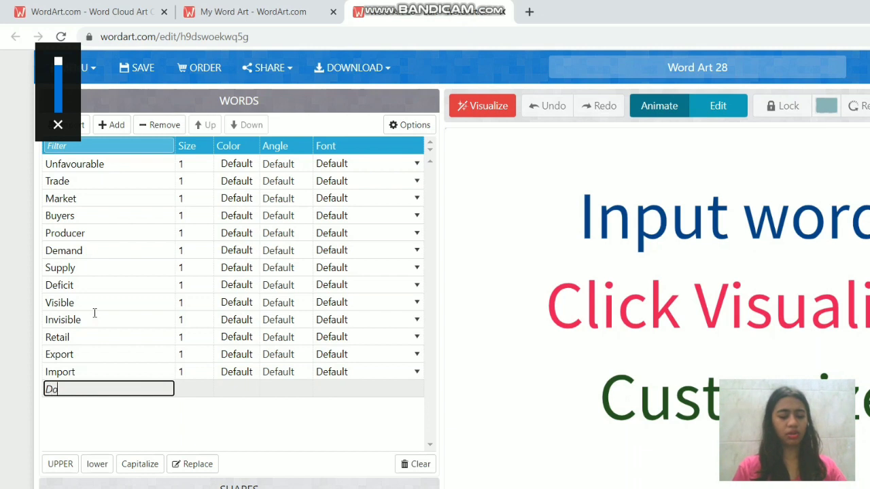
{"action": "type", "text": "mes5ic"}
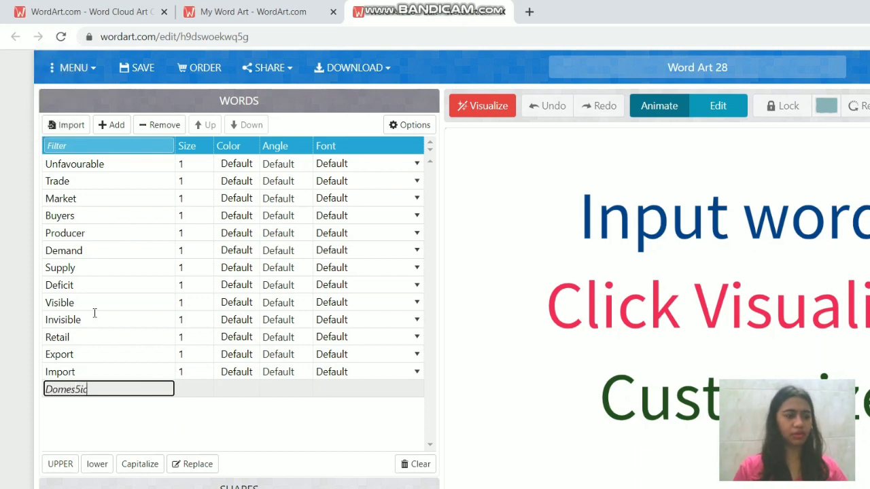
{"action": "key", "text": "Left"}
{"action": "key", "text": "Left"}
{"action": "key", "text": "BackSpace"}
{"action": "type", "text": "t"}
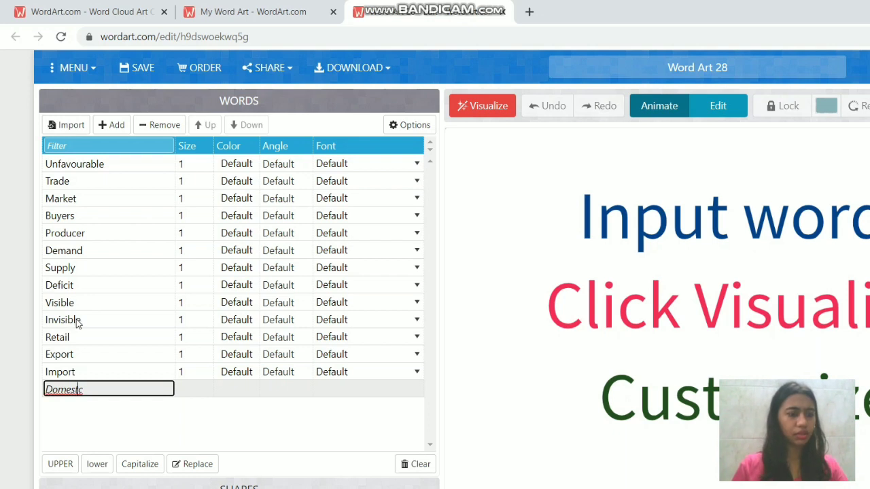
{"action": "type", "text": "u"}
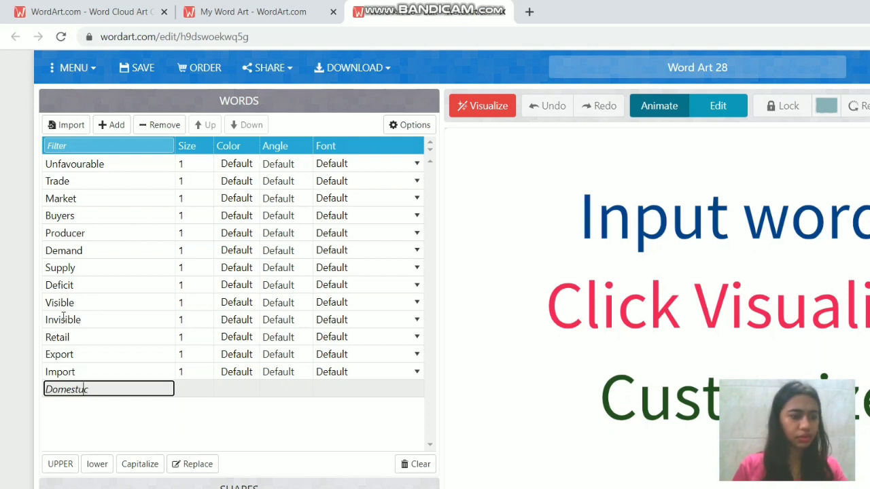
{"action": "key", "text": "shift+Left"}
{"action": "key", "text": "shift+Left"}
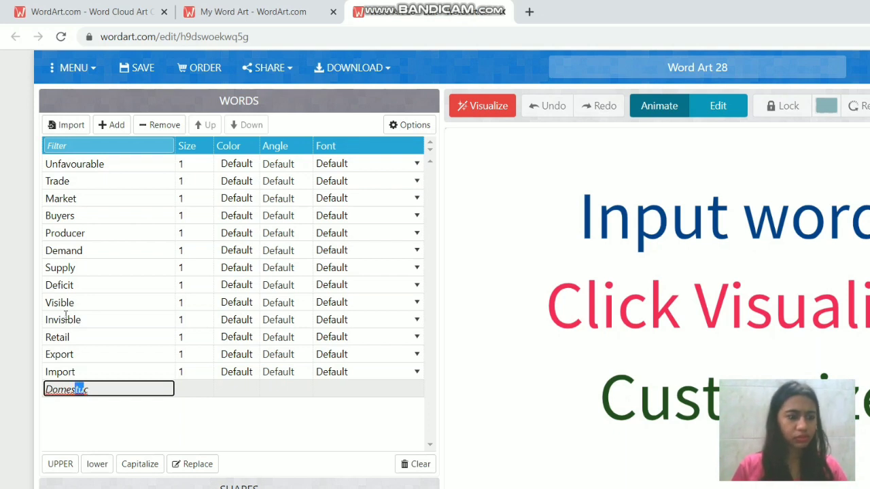
{"action": "key", "text": "Right"}
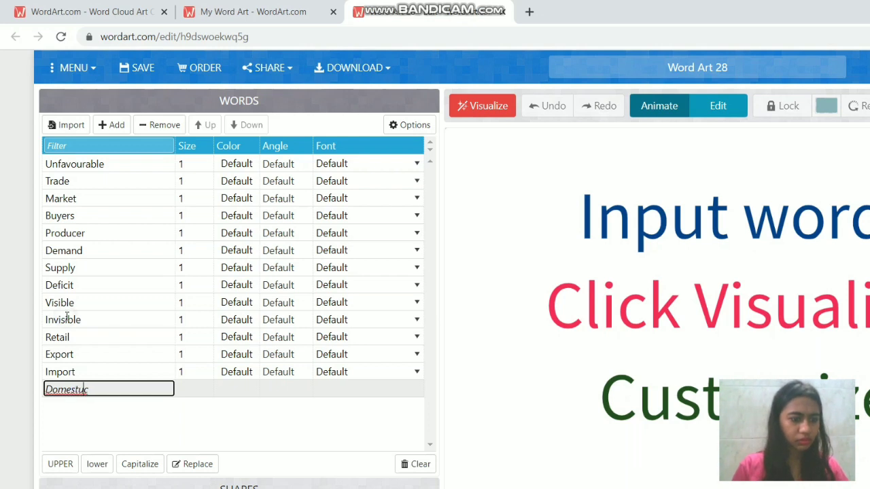
{"action": "key", "text": "shift+Left"}
{"action": "type", "text": "i"}
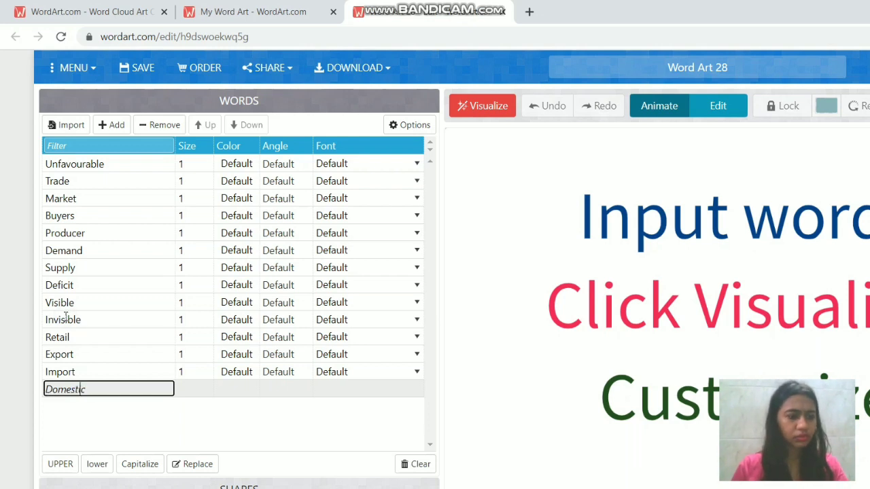
{"action": "key", "text": "Return"}
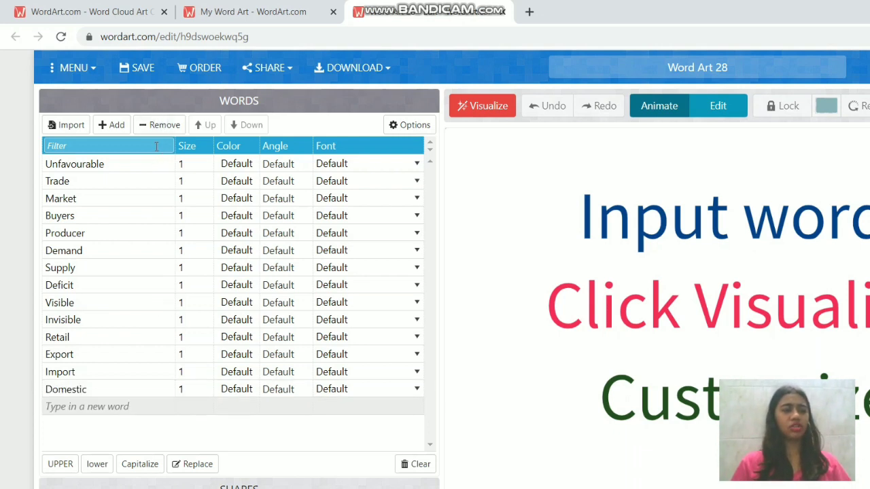
Set the size of the word Trade to 4 and of Market to 7.
{"action": "left_click", "coordinate": [194, 180]}
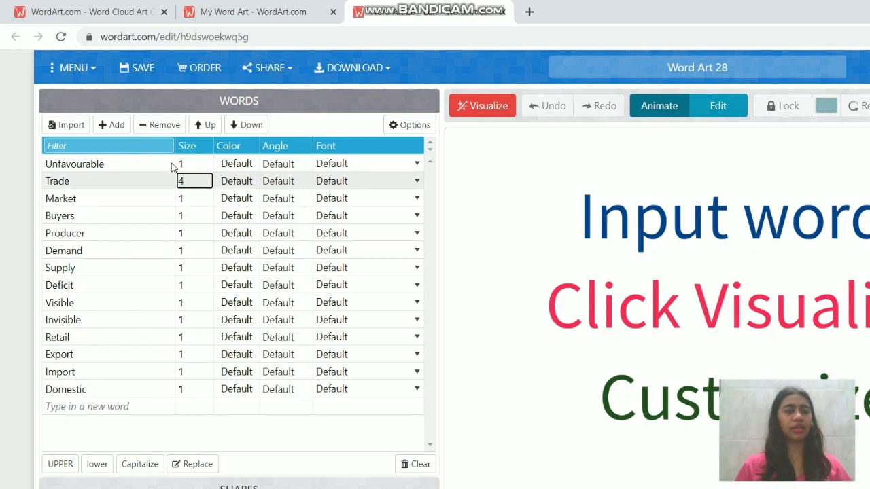
{"action": "key", "text": "Return"}
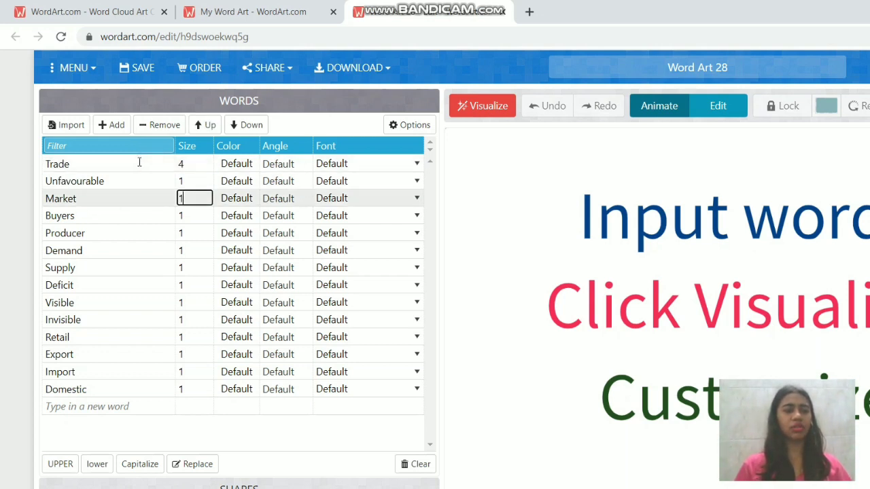
{"action": "key", "text": "ctrl+a"}
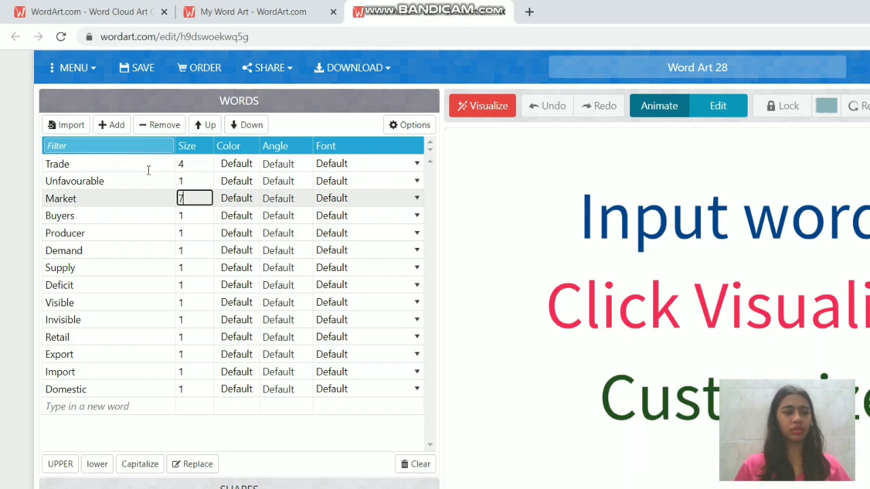
{"action": "key", "text": "Return"}
Set the size of the word Buyers to 5.
{"action": "key", "text": "ctrl+a"}
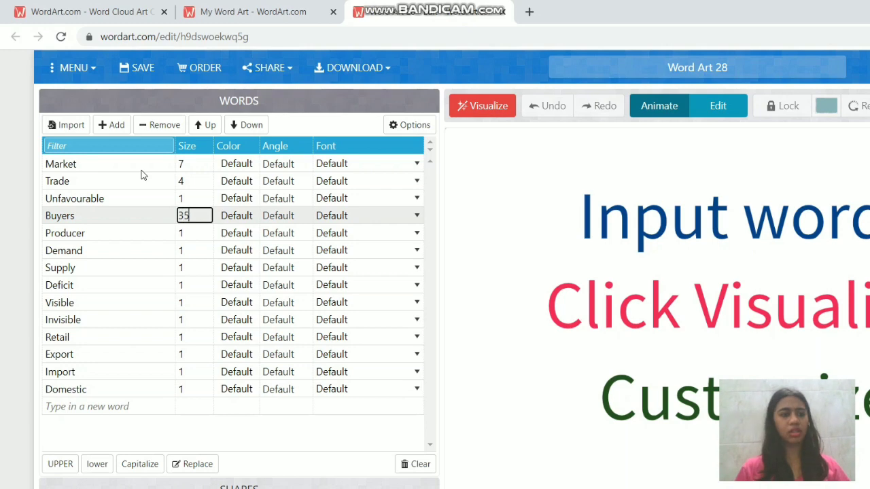
{"action": "key", "text": "Left"}
{"action": "key", "text": "shift+Left"}
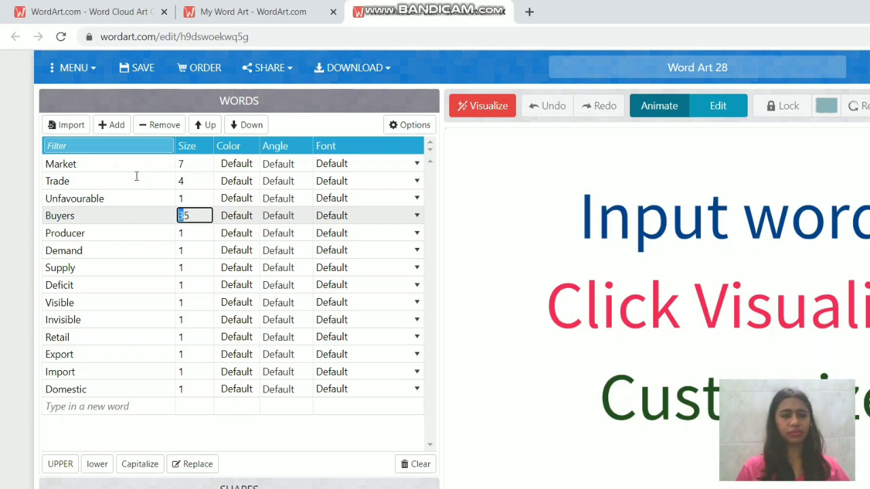
{"action": "key", "text": "ctrl+e"}
{"action": "left_click", "coordinate": [190, 337]}
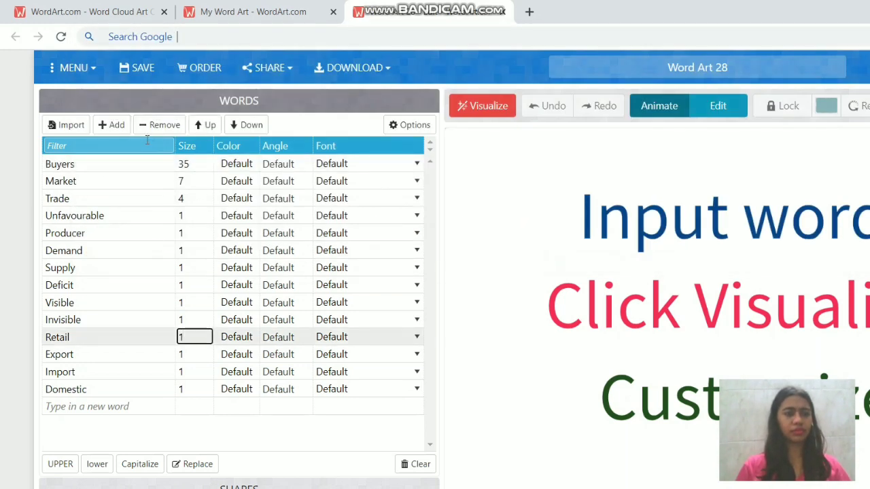
{"action": "key", "text": "Up"}
{"action": "key", "text": "Up"}
{"action": "key", "text": "Up"}
{"action": "key", "text": "Up"}
{"action": "key", "text": "Up"}
{"action": "key", "text": "Up"}
{"action": "key", "text": "Up"}
{"action": "key", "text": "Up"}
{"action": "key", "text": "Up"}
{"action": "key", "text": "Up"}
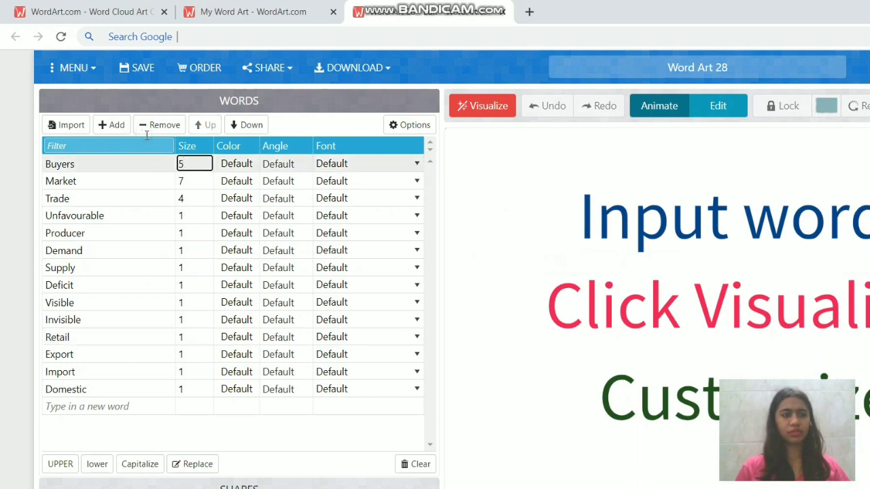
Set the size of the word Producer to 2.
{"action": "key", "text": "Down"}
{"action": "key", "text": "Down"}
{"action": "key", "text": "Down"}
{"action": "key", "text": "Down"}
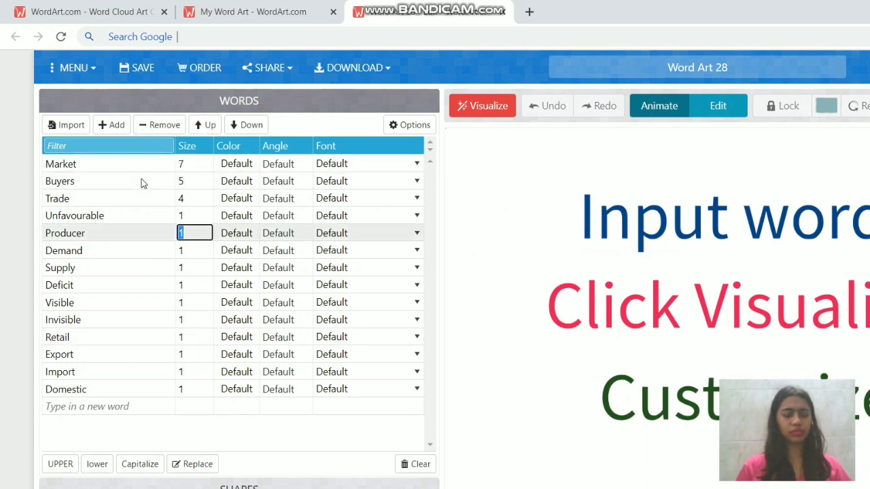
{"action": "type", "text": "2"}
{"action": "key", "text": "Down"}
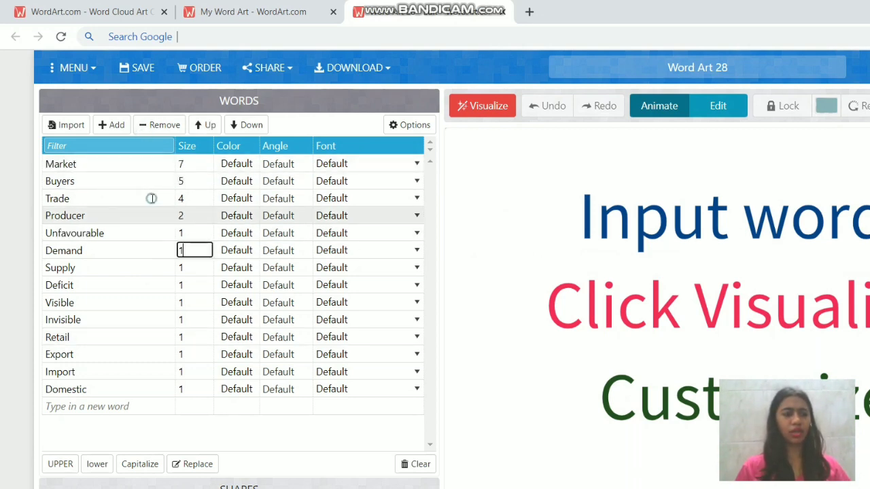
Set the color of the word Market to purple, #800080.
{"action": "left_click", "coordinate": [238, 168]}
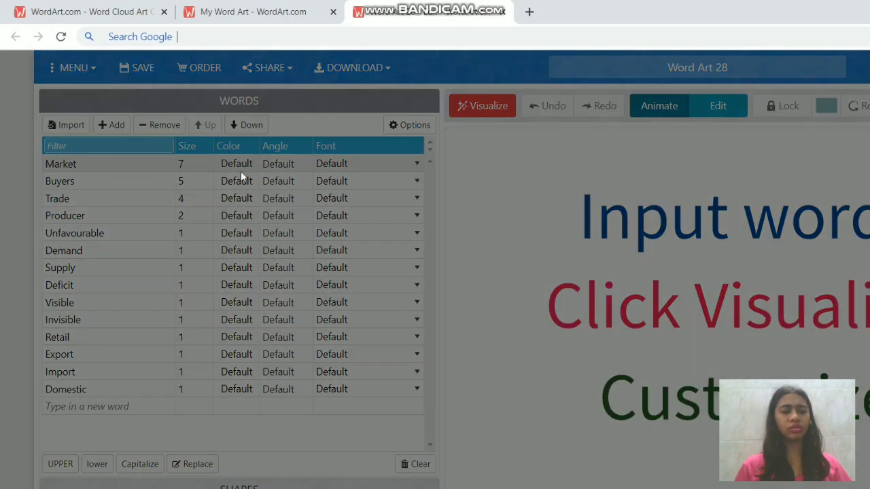
{"action": "left_click", "coordinate": [651, 411]}
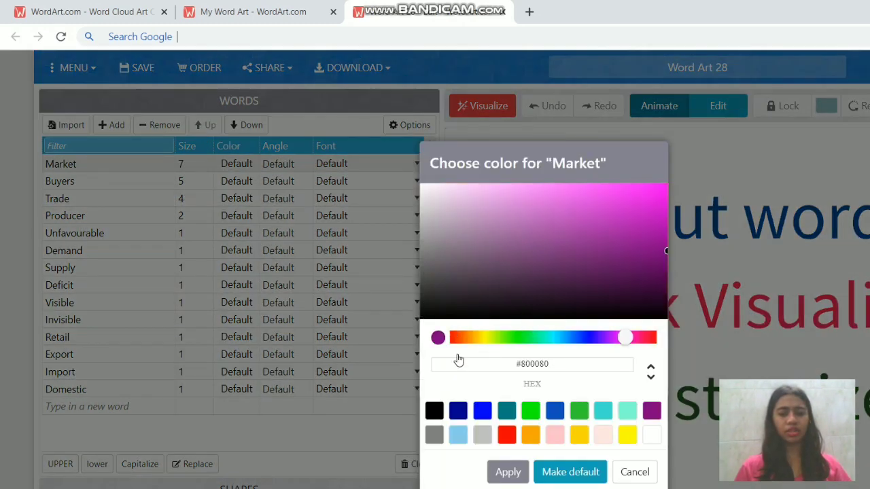
{"action": "left_click", "coordinate": [508, 472]}
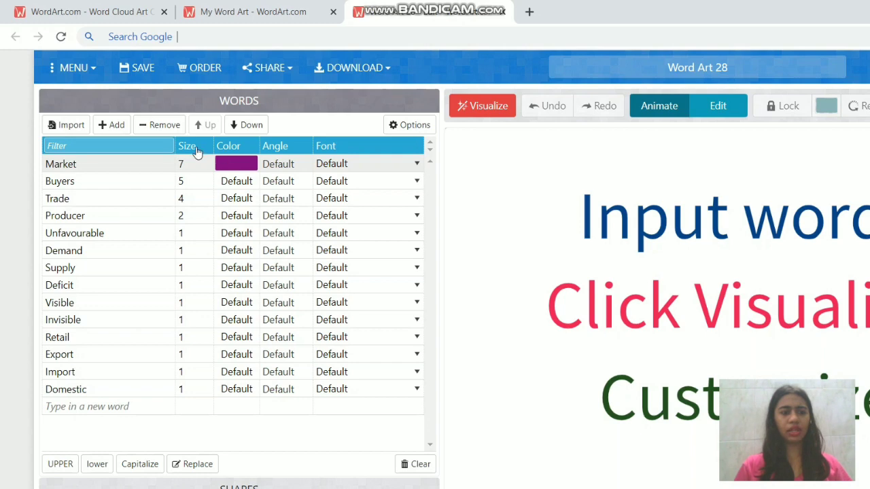
Set the color of the word Buyers to red, #FF0000.
{"action": "key", "text": "Down"}
{"action": "key", "text": "Return"}
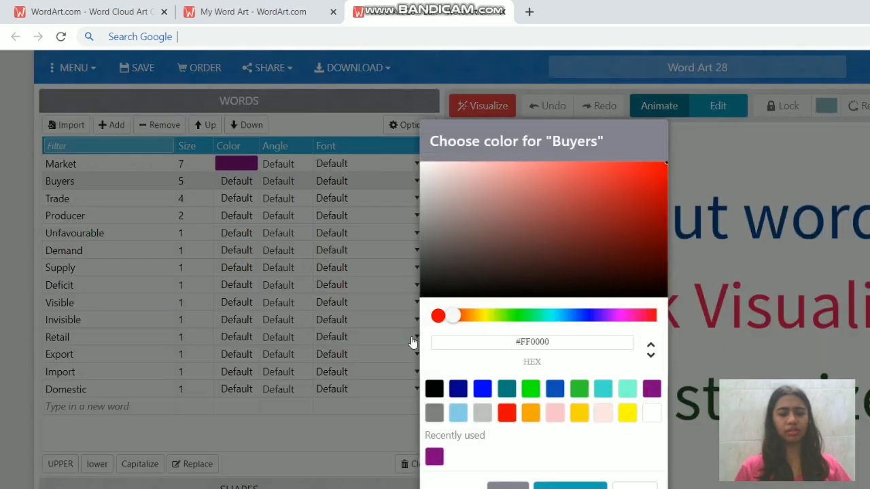
{"action": "key", "text": "Return"}
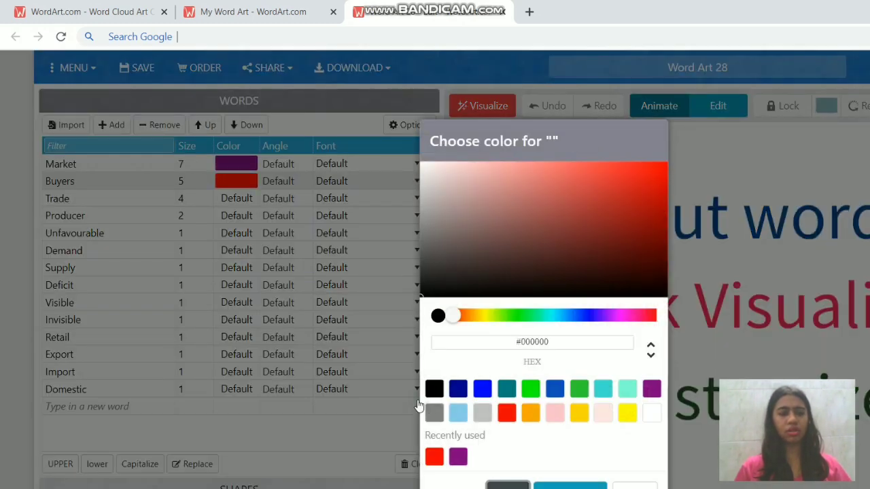
Set the color of the word Trade to blue, #0000FF.
{"action": "key", "text": "Down"}
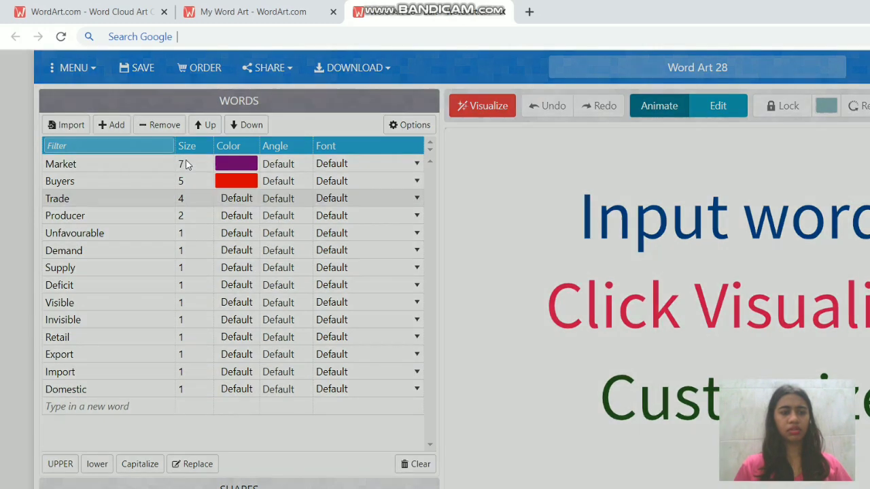
{"action": "key", "text": "Return"}
{"action": "left_click", "coordinate": [483, 389]}
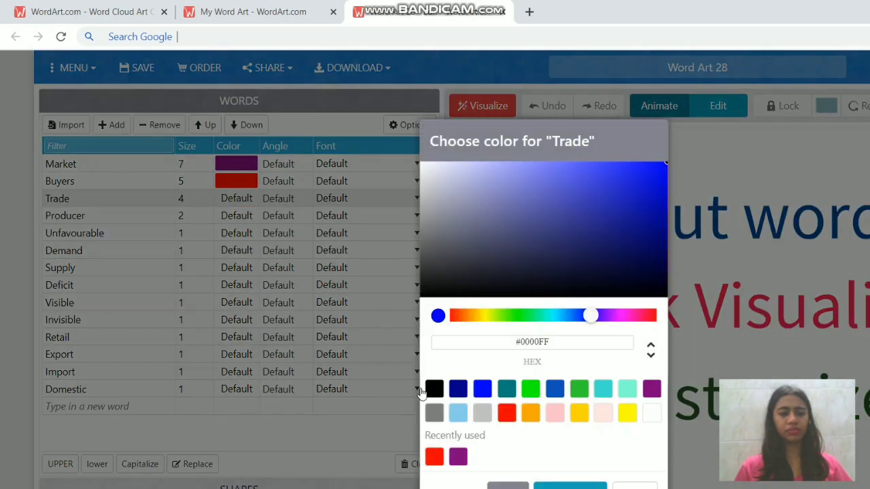
{"action": "left_click", "coordinate": [516, 486]}
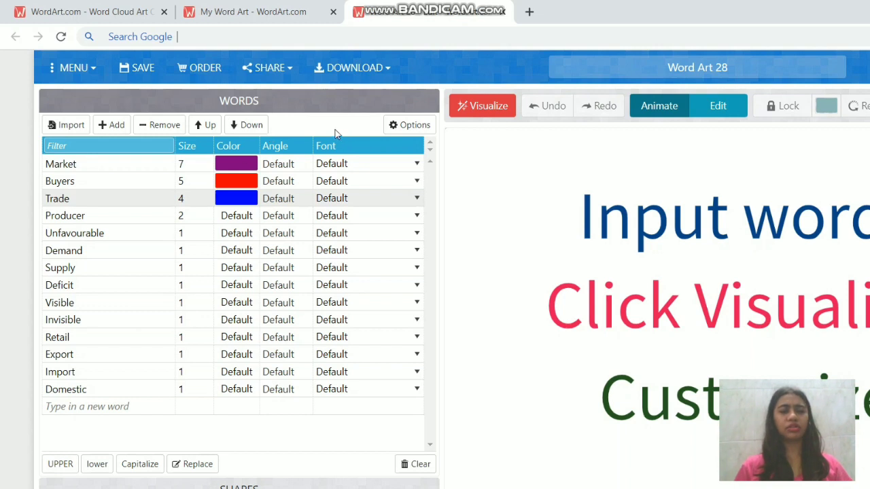
Set the font of Market to Bangers Regular and the font of Buyers to Amatic Regular.
{"action": "left_click", "coordinate": [417, 163]}
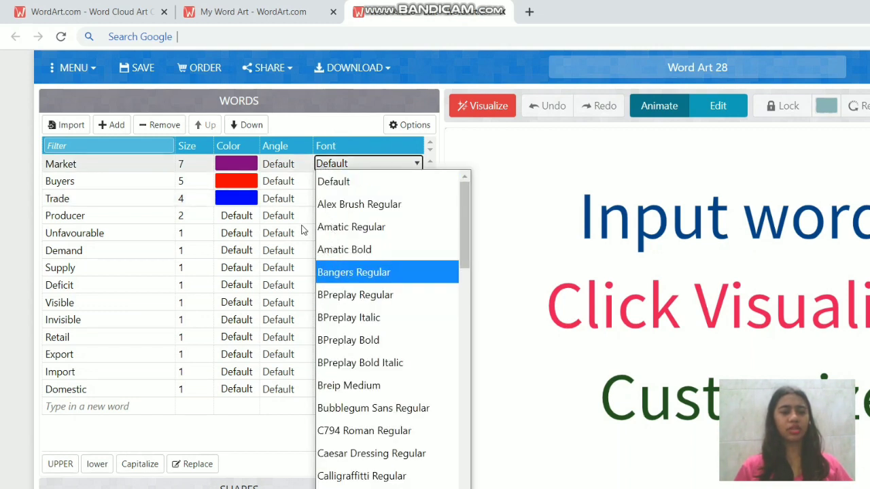
{"action": "key", "text": "Return"}
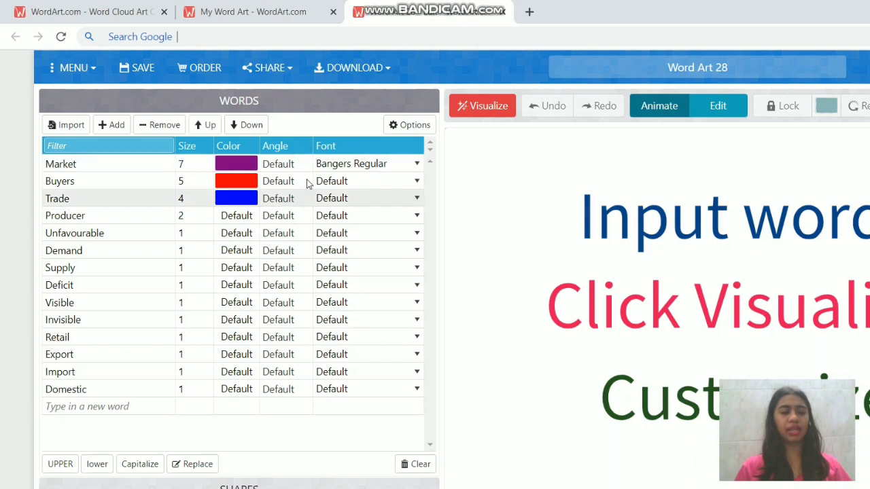
{"action": "left_click", "coordinate": [412, 182]}
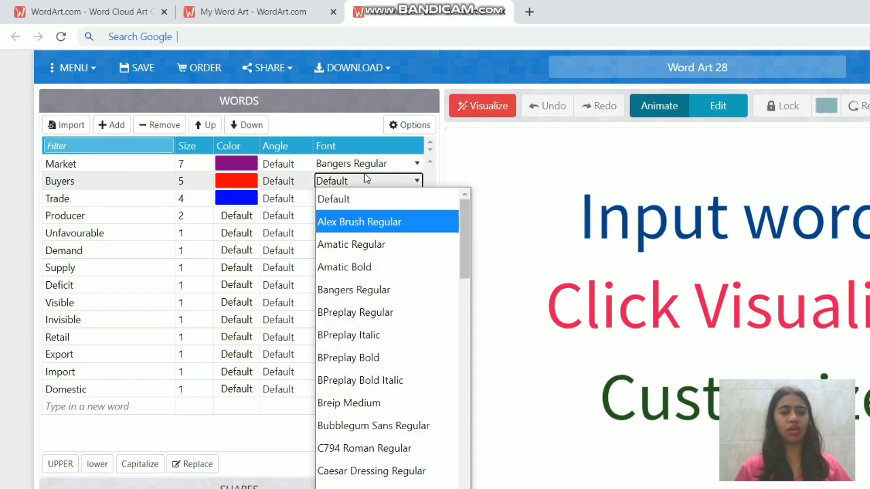
{"action": "scroll", "coordinate": [396, 407], "scroll_direction": "down", "scroll_amount": 15}
{"action": "scroll", "coordinate": [384, 363], "scroll_direction": "up", "scroll_amount": 15}
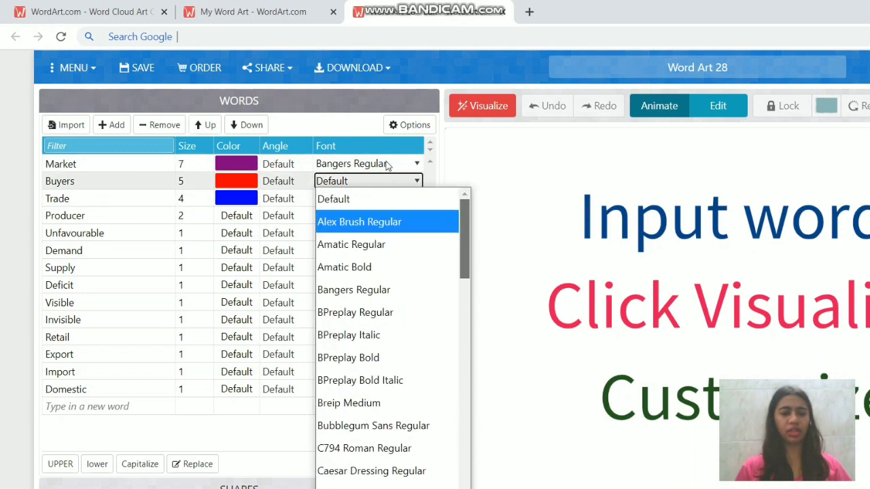
{"action": "key", "text": "Down"}
{"action": "key", "text": "Up"}
{"action": "key", "text": "Down"}
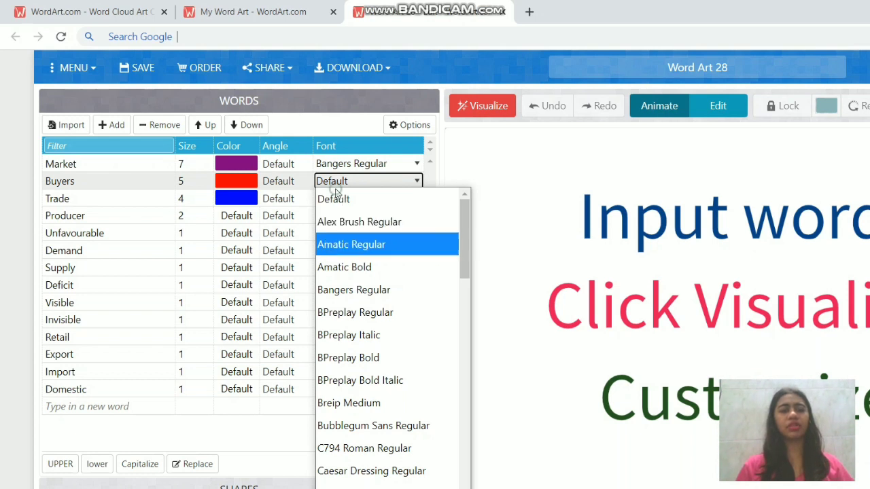
{"action": "key", "text": "Return"}
Set the font of the word Trade to Alex Brush Regular and visualize the word cloud.
{"action": "left_click", "coordinate": [322, 198]}
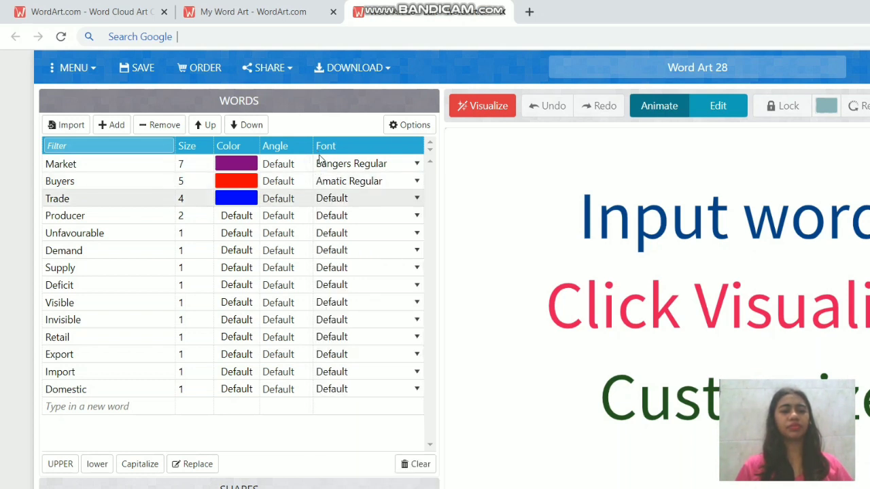
{"action": "key", "text": "Return"}
{"action": "key", "text": "Down"}
{"action": "key", "text": "Return"}
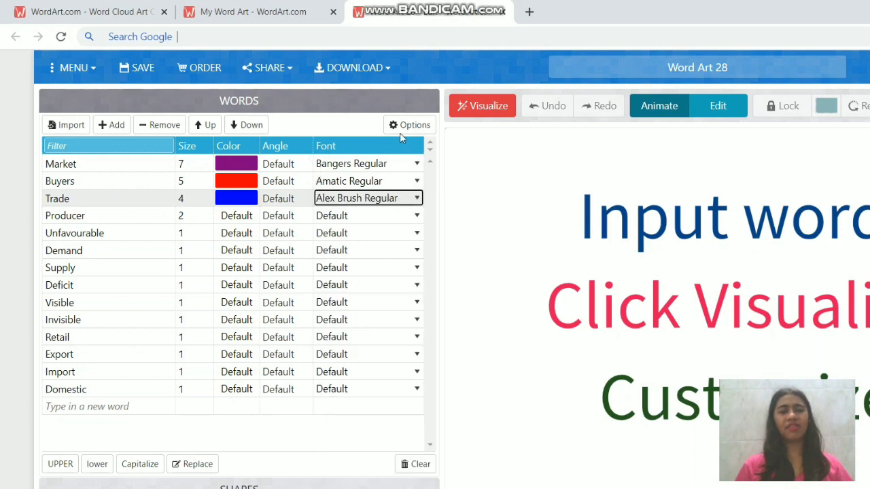
{"action": "left_click", "coordinate": [487, 107]}
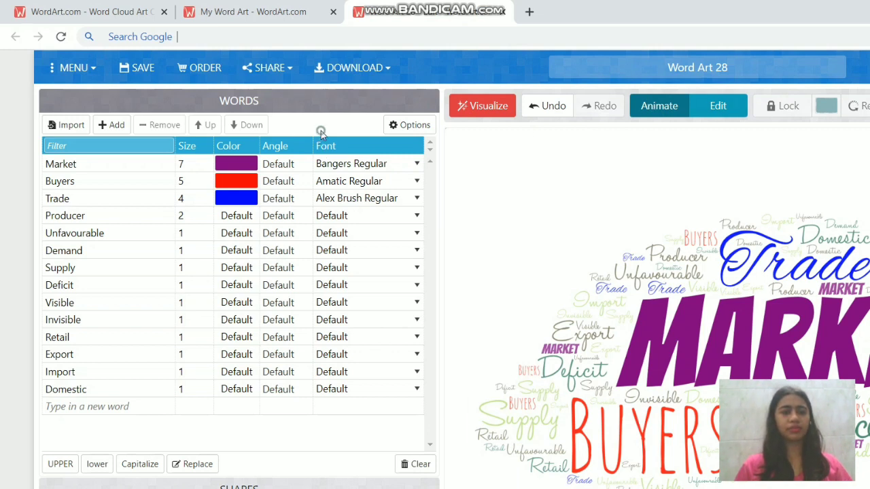
Change the font of the word Market to Alex Brush Regular and visualize the word cloud again.
{"action": "left_click", "coordinate": [322, 163]}
{"action": "left_click", "coordinate": [322, 160]}
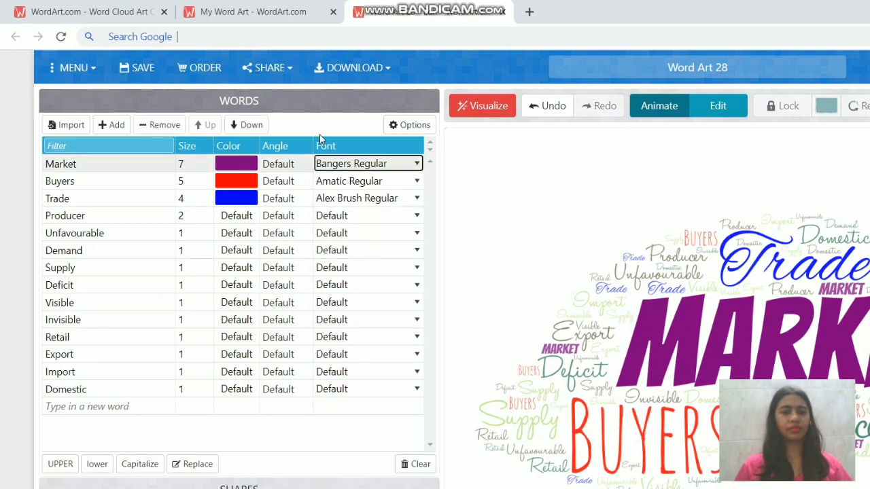
{"action": "left_click", "coordinate": [321, 162]}
{"action": "key", "text": "Return"}
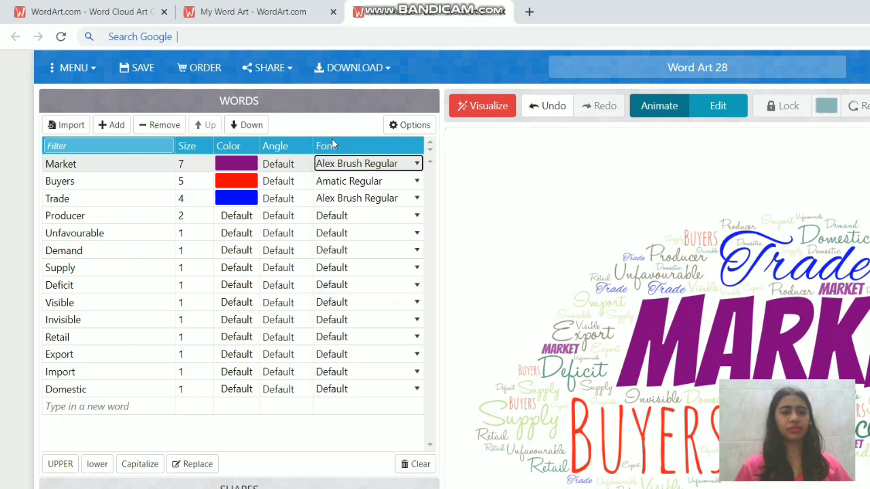
{"action": "left_click", "coordinate": [477, 106]}
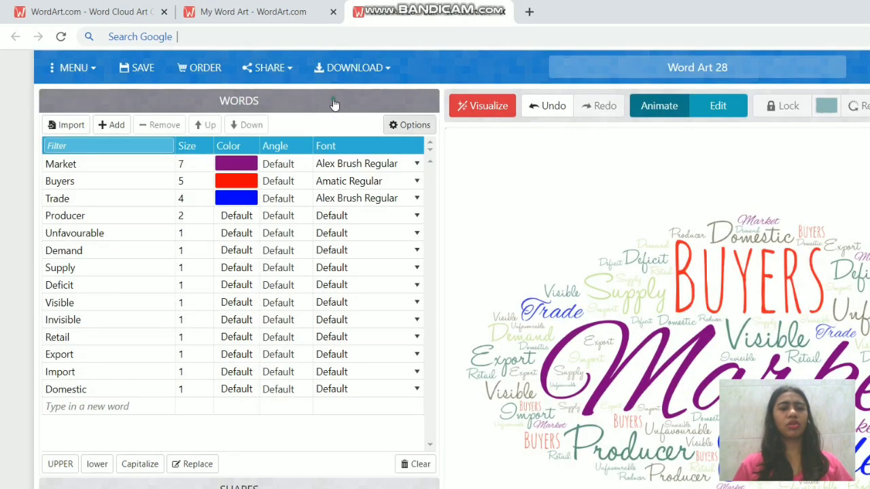
Set word repetition to None in the words options and regenerate the word cloud.
{"action": "left_click", "coordinate": [412, 125]}
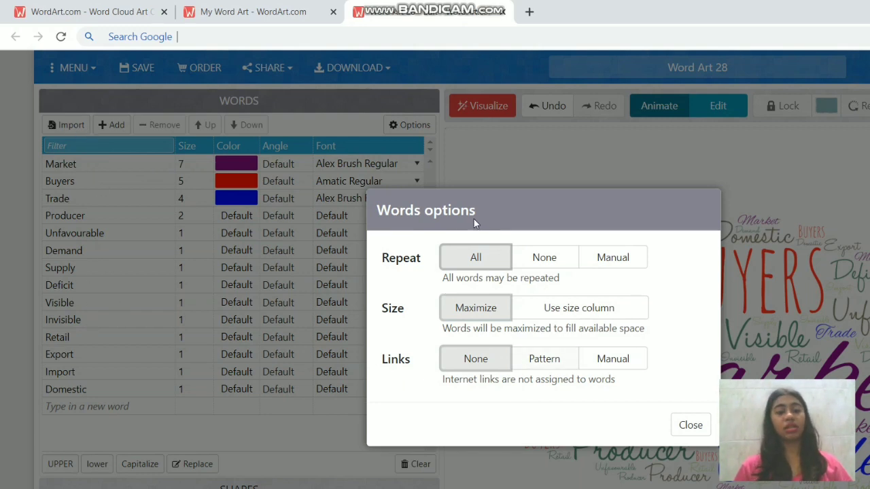
{"action": "left_click", "coordinate": [545, 257]}
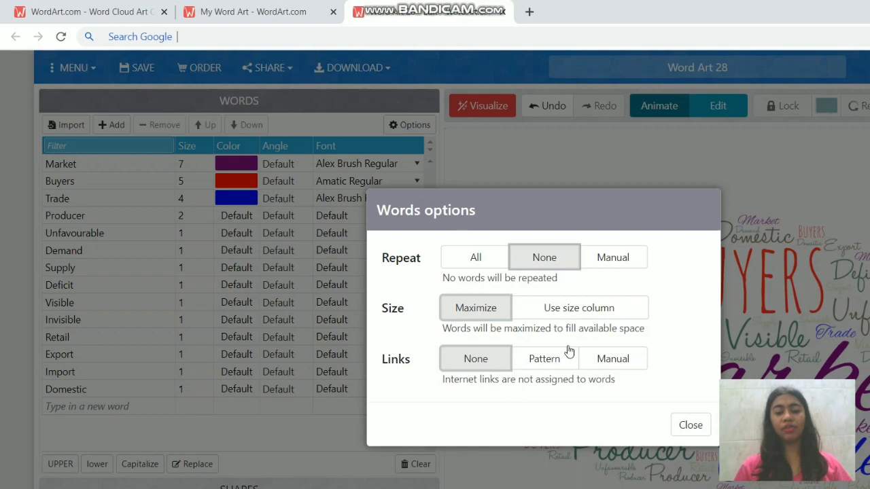
{"action": "left_click", "coordinate": [690, 425]}
{"action": "left_click", "coordinate": [483, 106]}
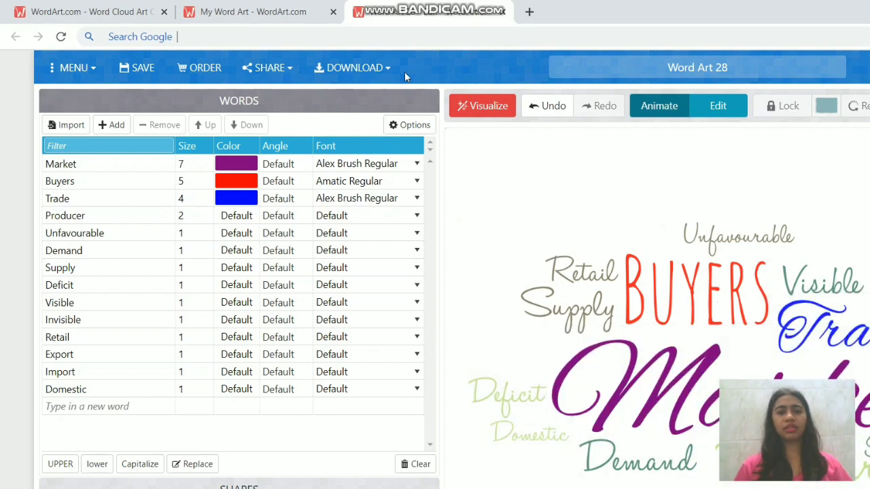
{"action": "left_click", "coordinate": [482, 106]}
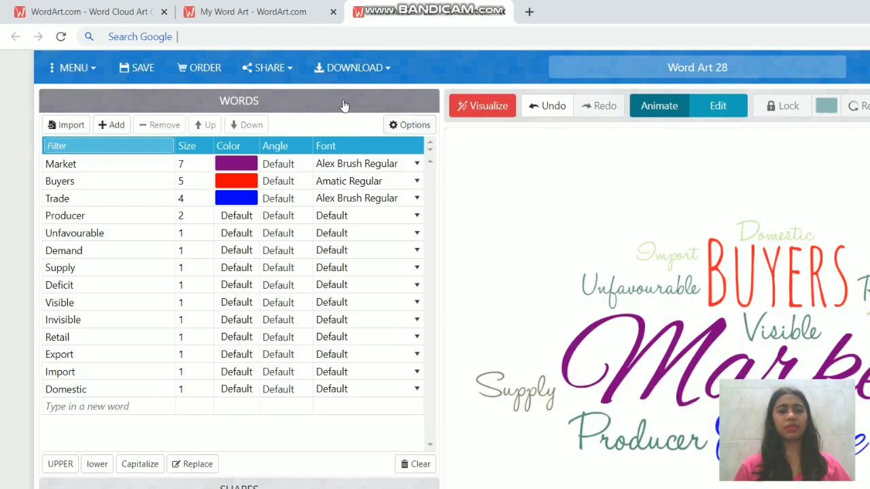
Switch word repetition to Manual and mark Unfavourable, Visible and Import as repeated words.
{"action": "left_click", "coordinate": [410, 125]}
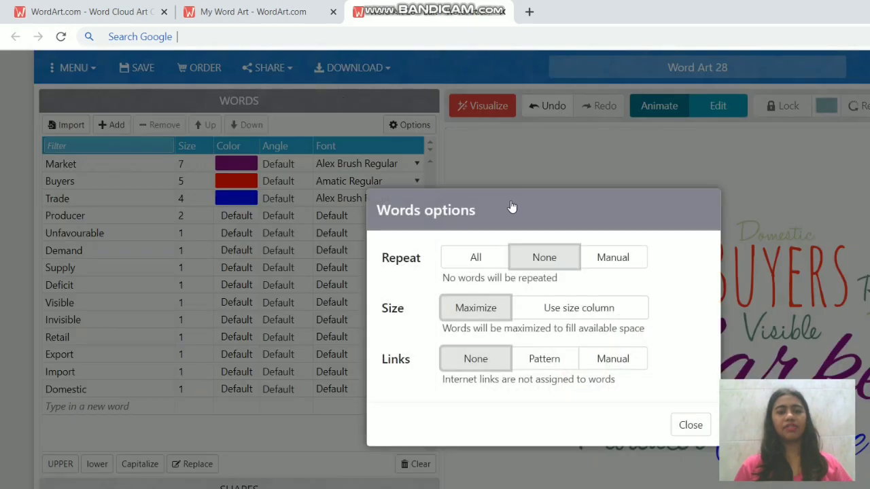
{"action": "left_click", "coordinate": [613, 257]}
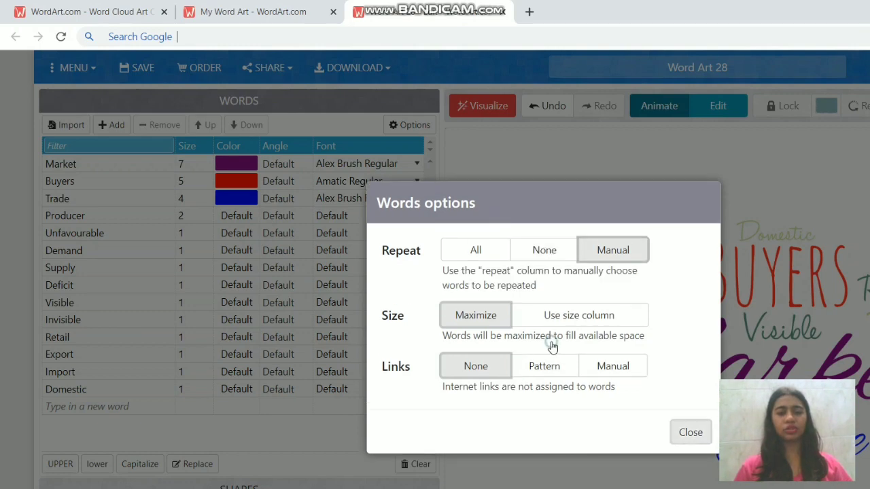
{"action": "left_click", "coordinate": [690, 425]}
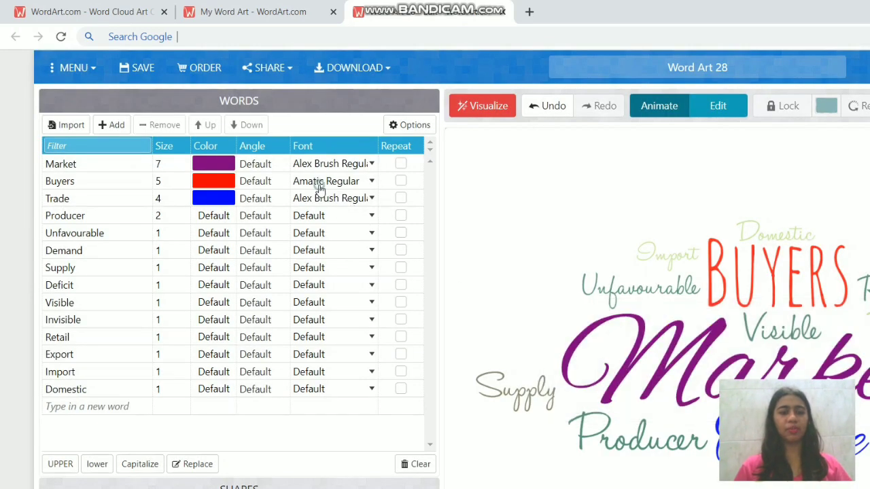
{"action": "left_click", "coordinate": [401, 232]}
{"action": "left_click", "coordinate": [401, 303]}
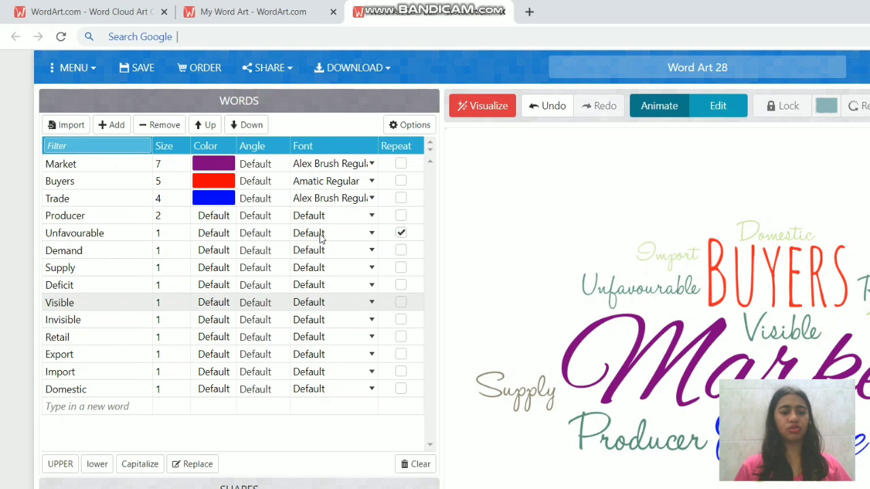
{"action": "left_click", "coordinate": [401, 285]}
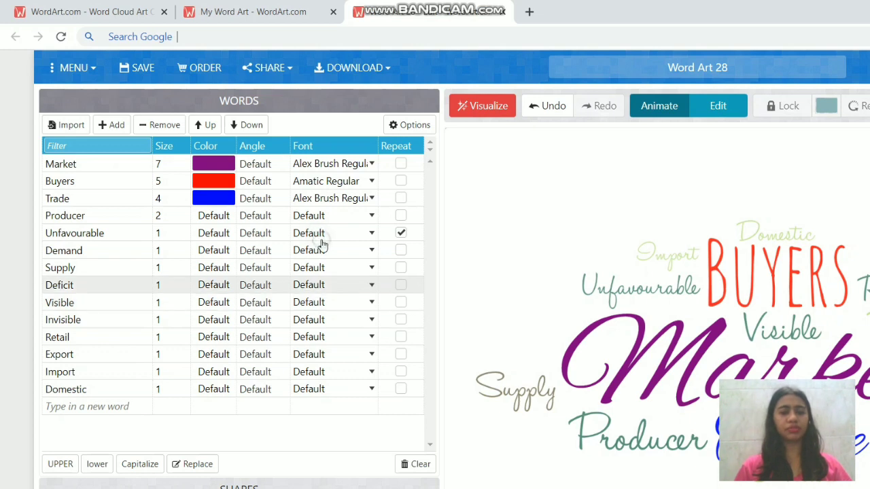
{"action": "left_click", "coordinate": [401, 302]}
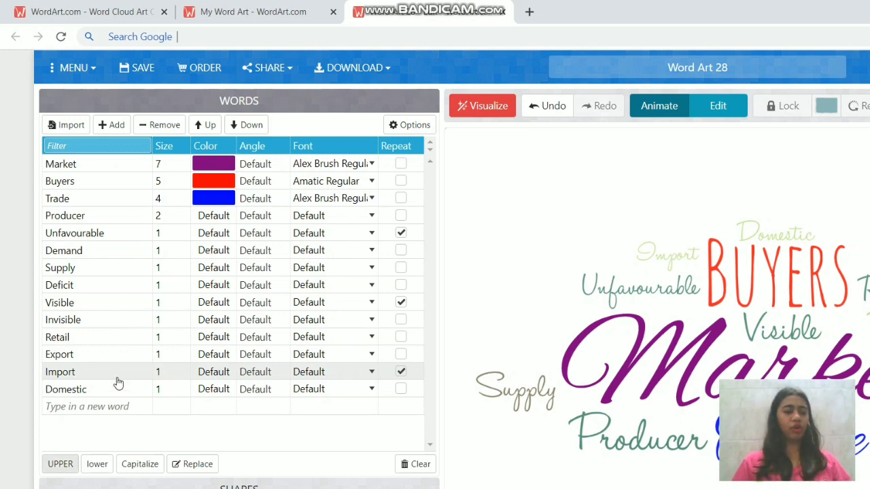
Try uppercase and lowercase on all the words and return them to capitalized form.
{"action": "left_click", "coordinate": [60, 465]}
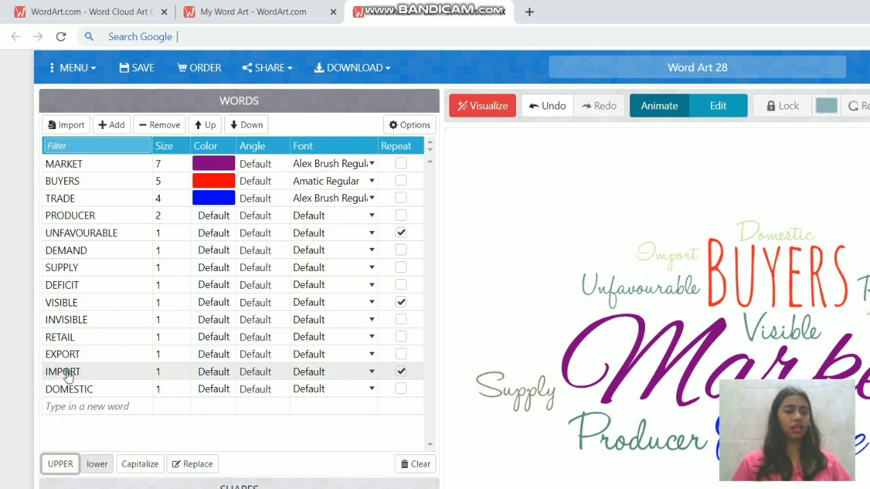
{"action": "left_click", "coordinate": [97, 464]}
{"action": "left_click", "coordinate": [140, 464]}
{"action": "key", "text": "Tab"}
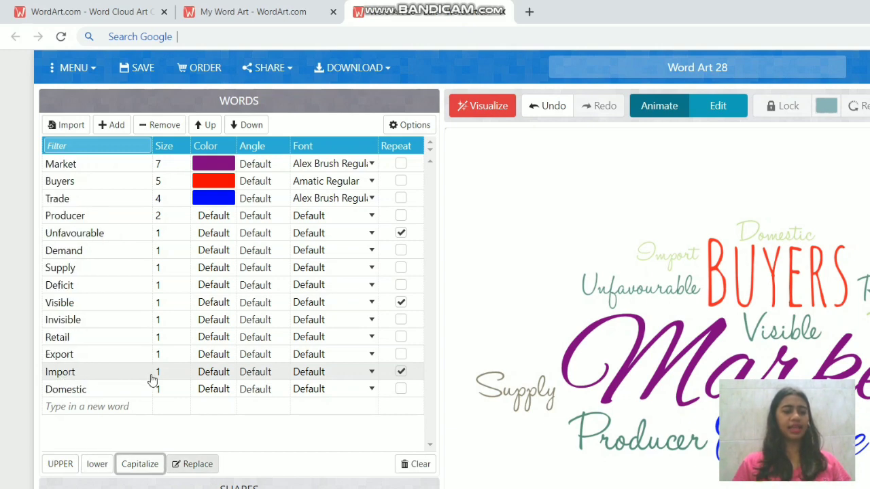
Choose the bright blue cloud with the darker outline from the Clouds category as the word cloud's shape.
{"action": "left_click", "coordinate": [240, 487]}
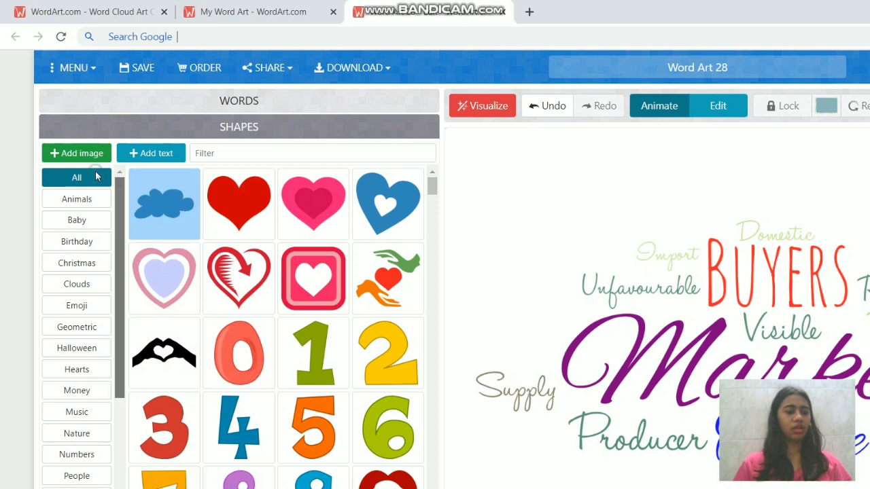
{"action": "scroll", "coordinate": [102, 266], "scroll_direction": "down", "scroll_amount": 2}
{"action": "scroll", "coordinate": [104, 266], "scroll_direction": "up", "scroll_amount": 3}
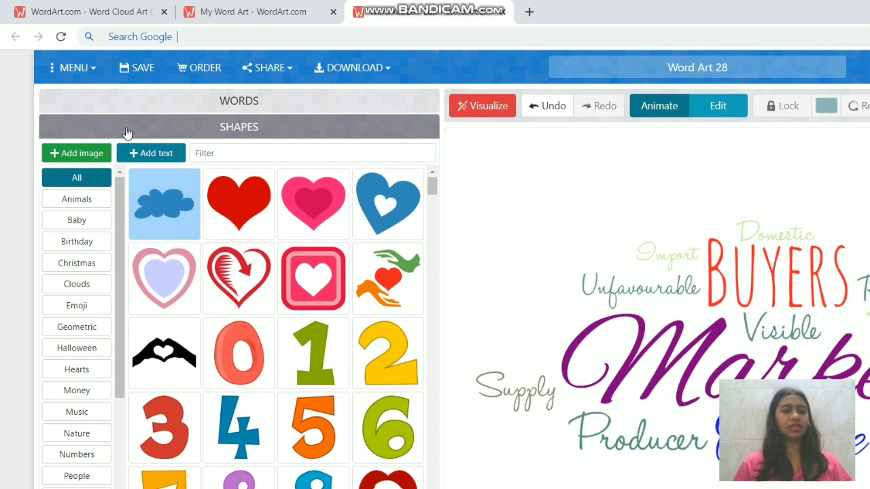
{"action": "scroll", "coordinate": [96, 197], "scroll_direction": "down", "scroll_amount": 2}
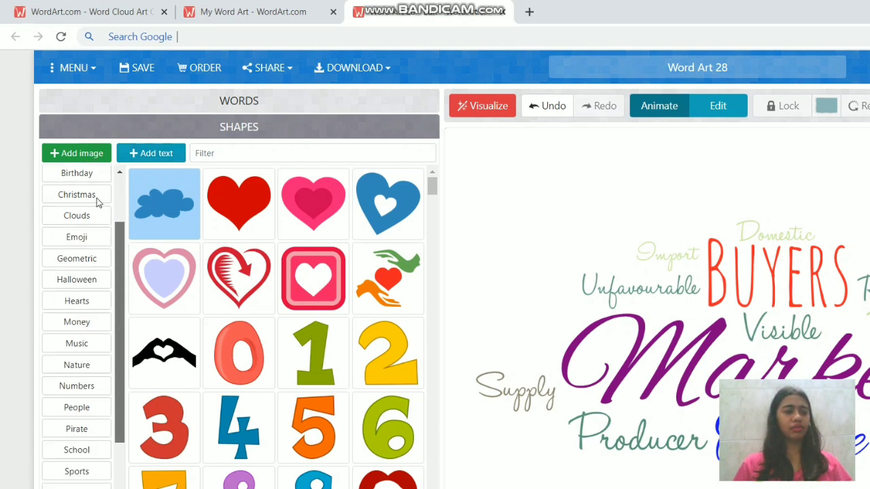
{"action": "left_click_drag", "start_coordinate": [121, 248], "coordinate": [119, 195]}
{"action": "left_click", "coordinate": [91, 284]}
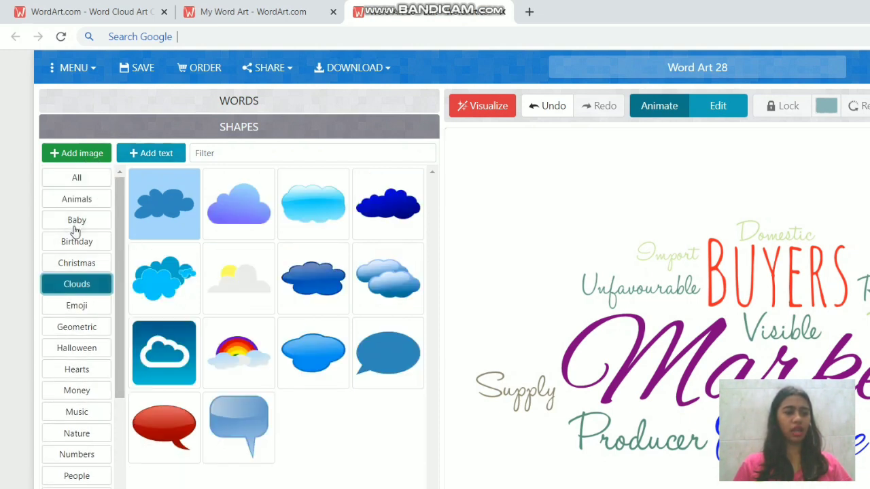
{"action": "left_click", "coordinate": [77, 243]}
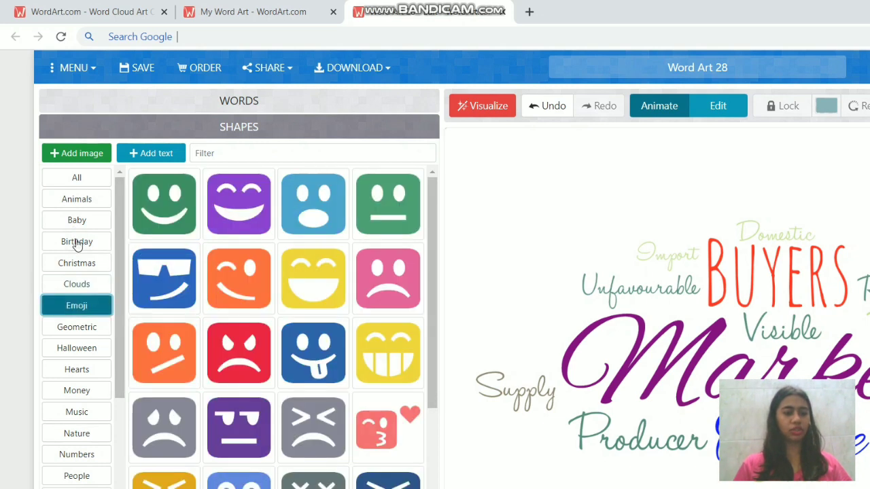
{"action": "left_click", "coordinate": [77, 240]}
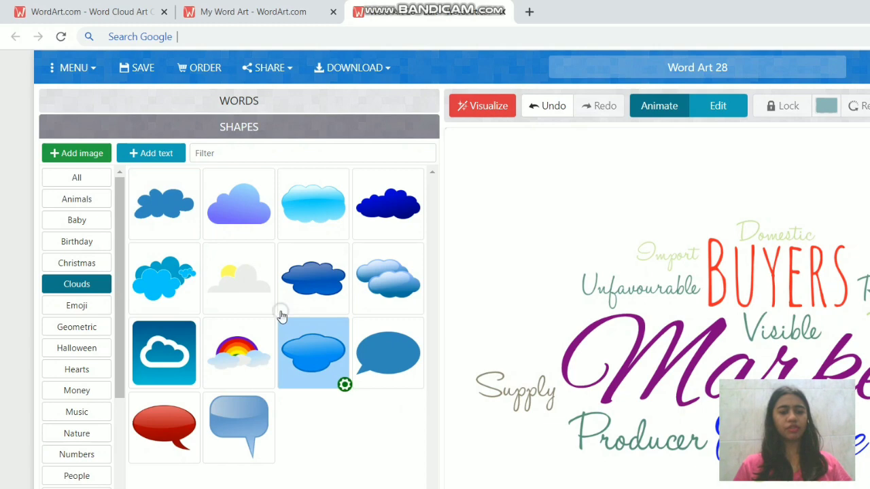
Customize the selected cloud shape by changing its main fill color to turquoise #40E0D0, keeping the darker blue outline.
{"action": "left_click", "coordinate": [346, 384]}
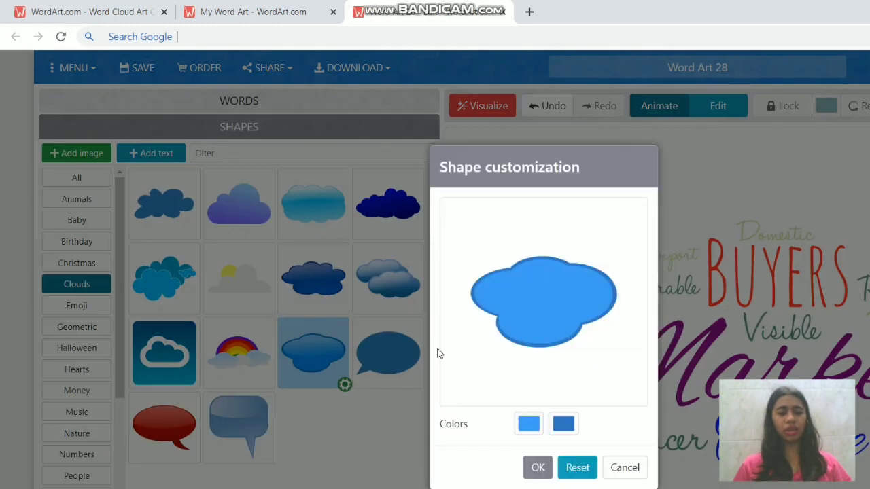
{"action": "left_click", "coordinate": [528, 424]}
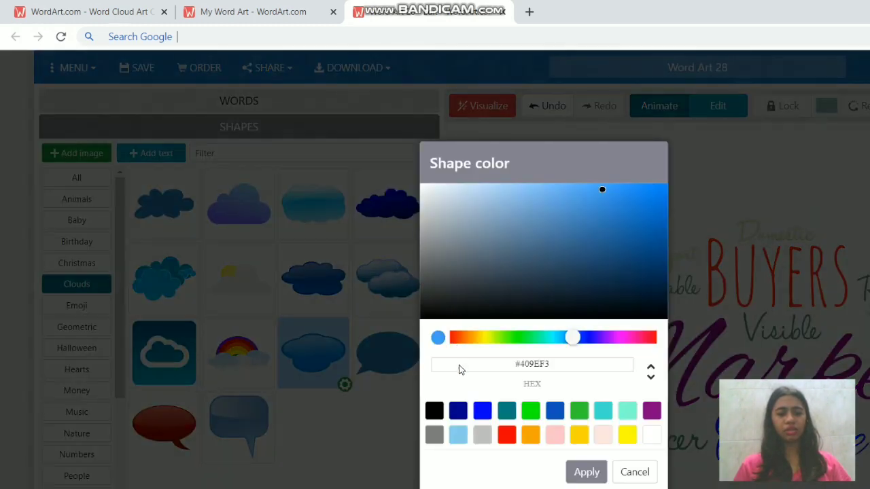
{"action": "left_click", "coordinate": [489, 332]}
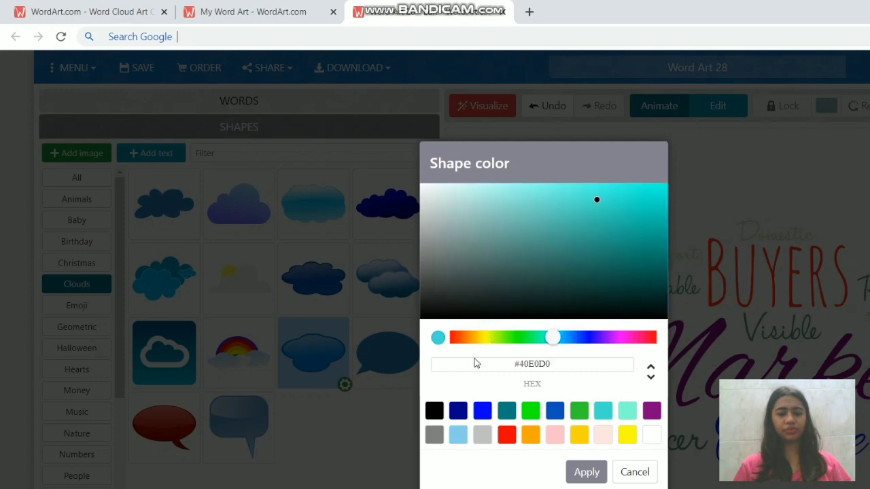
{"action": "left_click", "coordinate": [586, 472]}
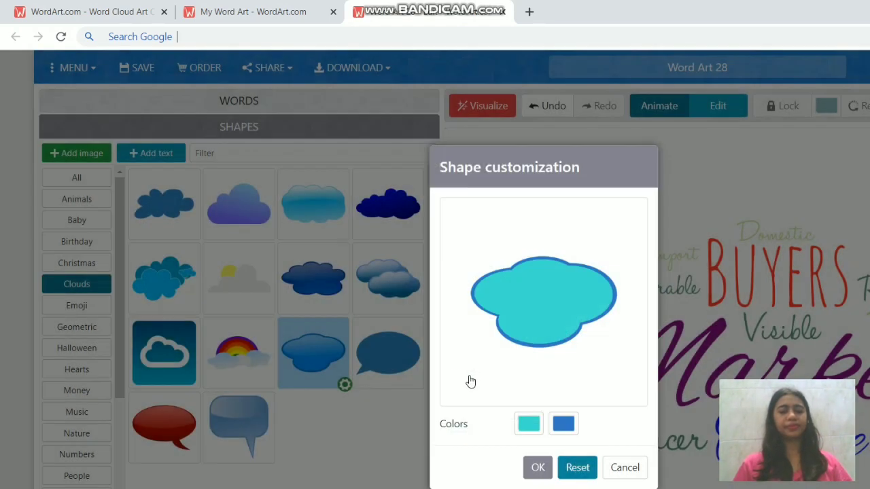
{"action": "key", "text": "Return"}
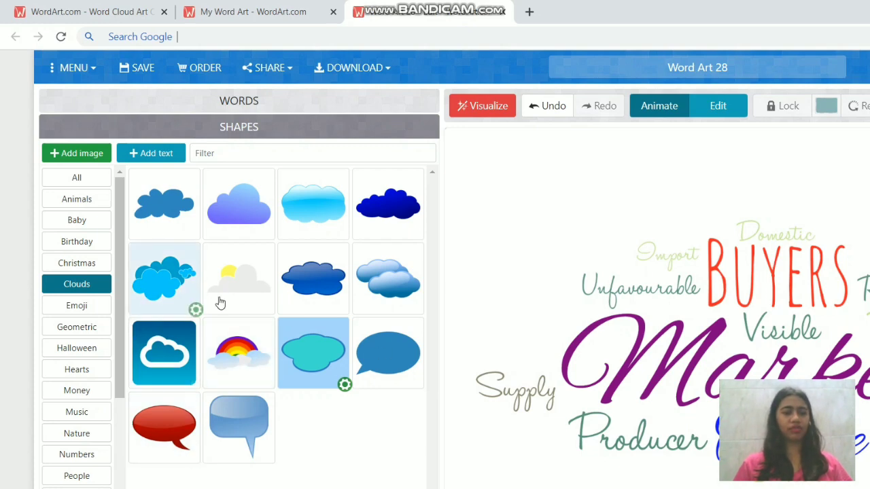
Define the layout's words amount as 40 and set the density to 23%.
{"action": "left_click", "coordinate": [194, 484]}
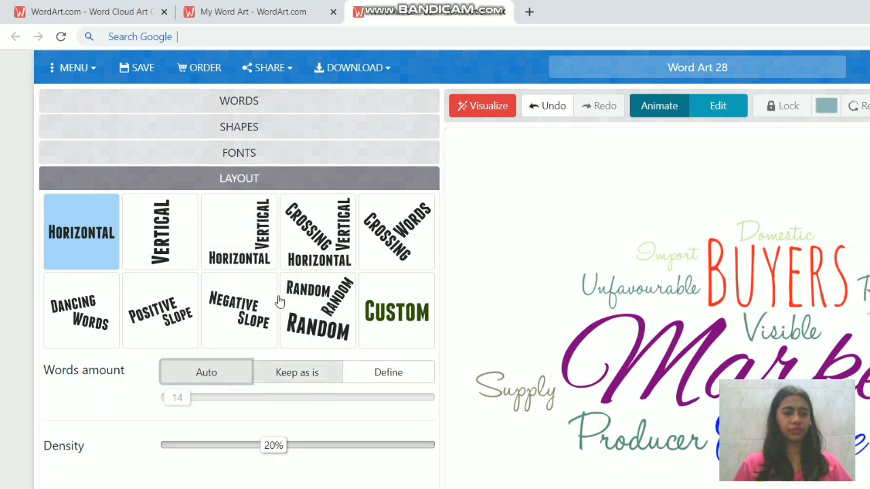
{"action": "left_click", "coordinate": [367, 373]}
{"action": "key", "text": "Right"}
{"action": "key", "text": "Right"}
{"action": "key", "text": "Right"}
{"action": "key", "text": "Right"}
{"action": "key", "text": "Right"}
{"action": "key", "text": "Right"}
{"action": "key", "text": "Right"}
{"action": "key", "text": "Right"}
{"action": "key", "text": "Right"}
{"action": "key", "text": "Right"}
{"action": "key", "text": "Right"}
{"action": "key", "text": "Right"}
{"action": "key", "text": "Right"}
{"action": "key", "text": "Right"}
{"action": "key", "text": "Right"}
{"action": "key", "text": "Right"}
{"action": "key", "text": "Right"}
{"action": "key", "text": "Right"}
{"action": "key", "text": "Right"}
{"action": "key", "text": "Right"}
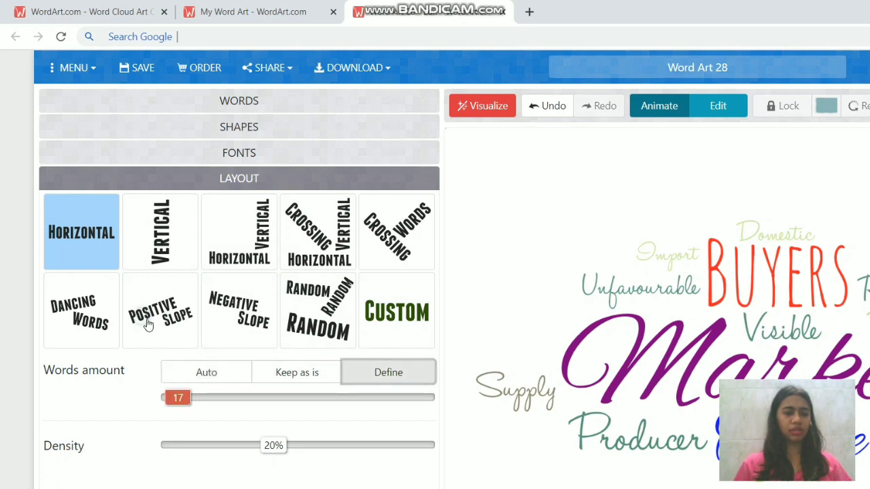
{"action": "key", "text": "Right"}
{"action": "key", "text": "Right"}
{"action": "key", "text": "Right"}
{"action": "key", "text": "Right"}
{"action": "key", "text": "Right"}
{"action": "key", "text": "Right"}
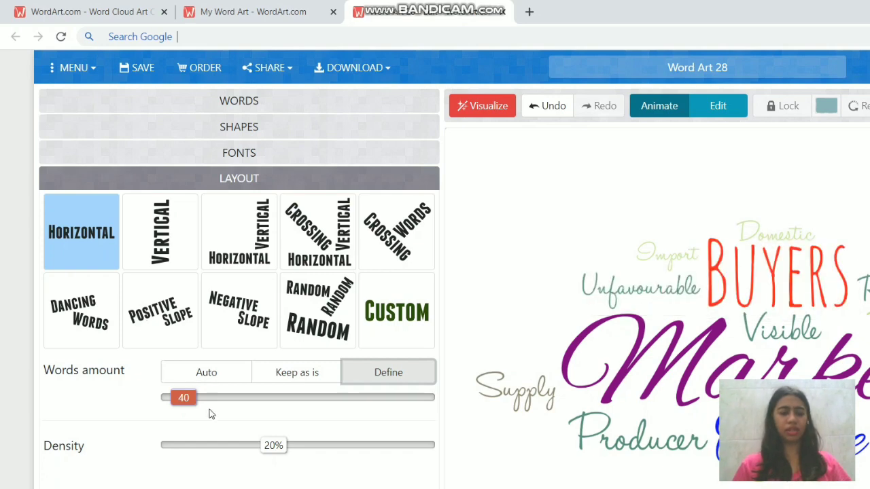
{"action": "left_click_drag", "start_coordinate": [273, 445], "coordinate": [289, 445]}
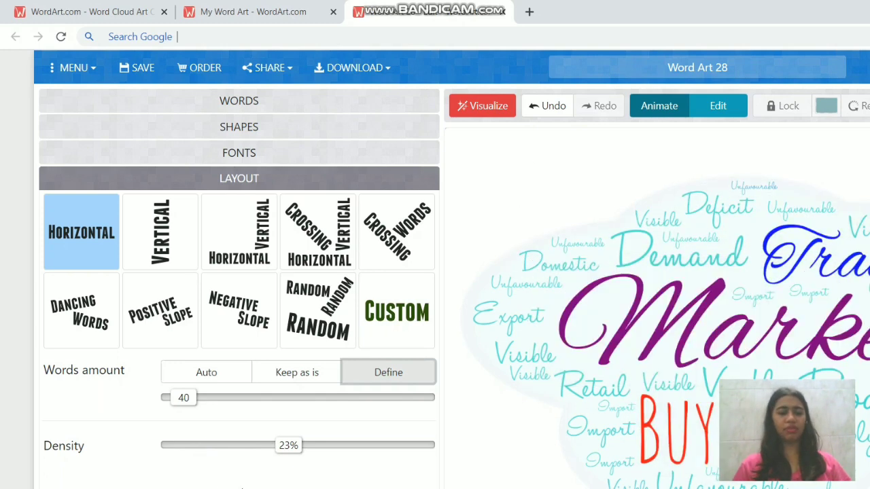
Switch the words colors in the style settings to Custom and set the color emphasis to 0%.
{"action": "left_click", "coordinate": [197, 462]}
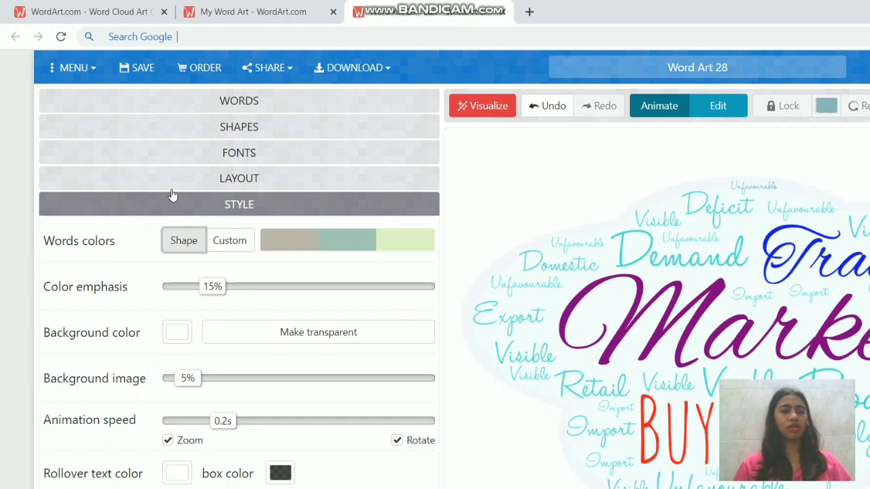
{"action": "left_click", "coordinate": [218, 242]}
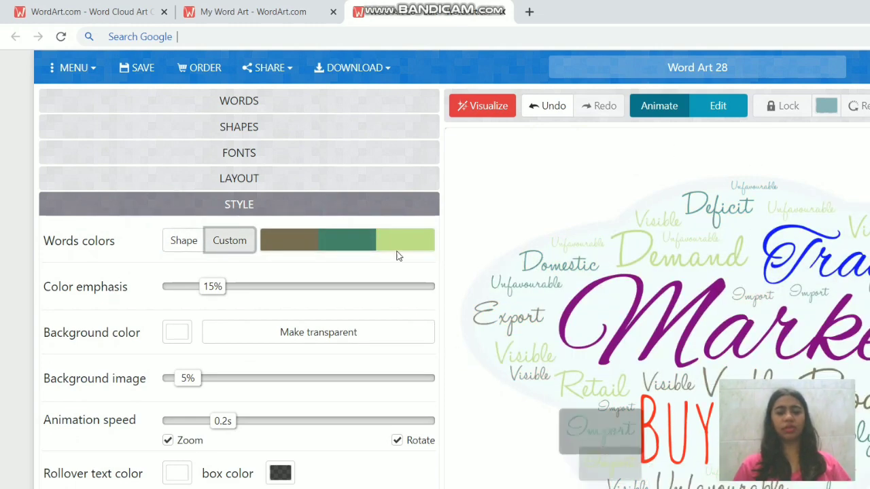
{"action": "left_click_drag", "start_coordinate": [213, 287], "coordinate": [163, 289]}
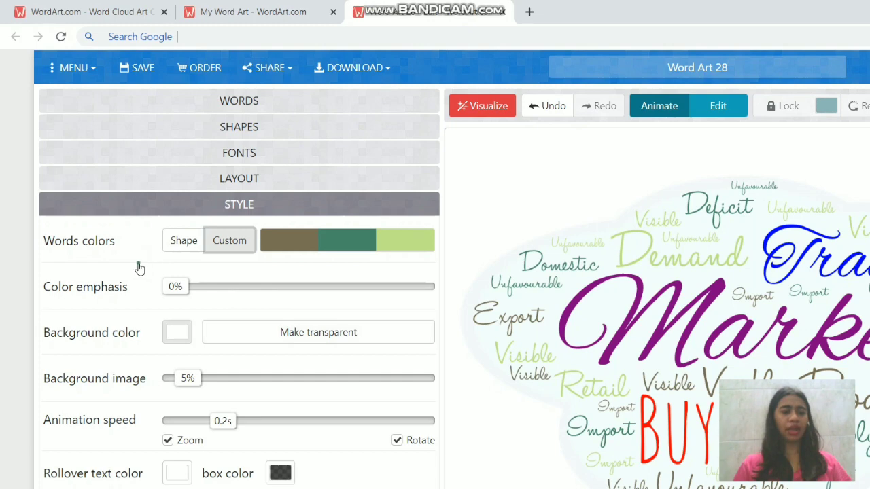
Change the word cloud's background color to light pink.
{"action": "left_click", "coordinate": [177, 333]}
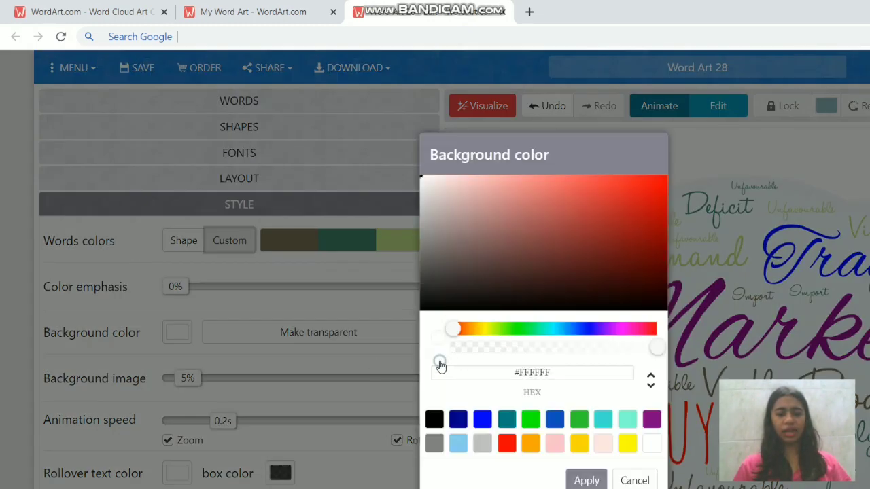
{"action": "left_click", "coordinate": [554, 443]}
{"action": "left_click", "coordinate": [587, 480]}
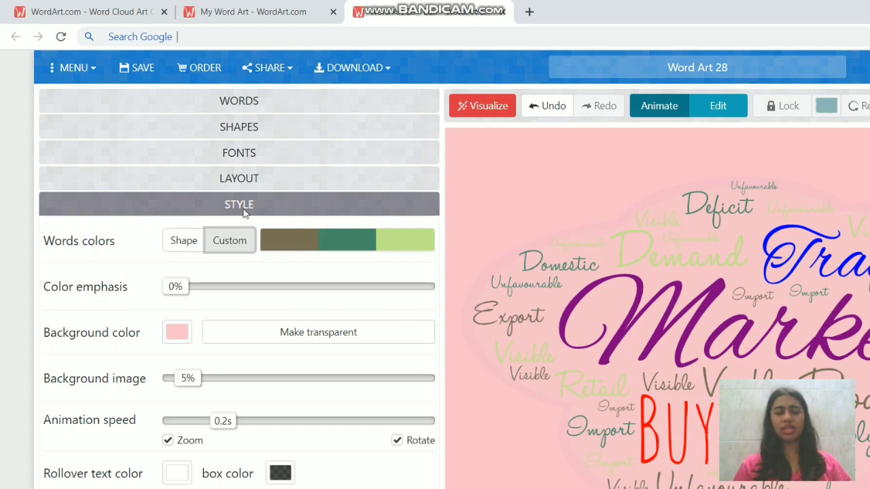
Set the background image strength to 61% and the animation speed to 0.17s.
{"action": "left_click_drag", "start_coordinate": [194, 378], "coordinate": [272, 379]}
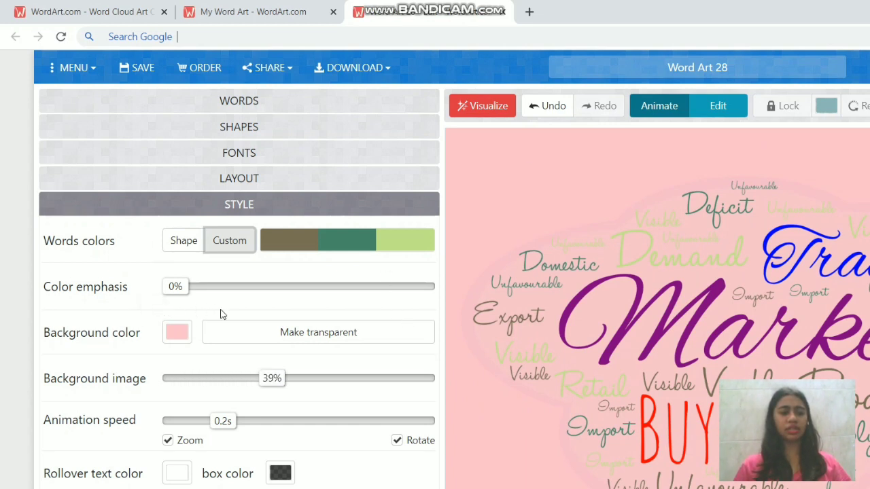
{"action": "left_click_drag", "start_coordinate": [222, 309], "coordinate": [274, 308]}
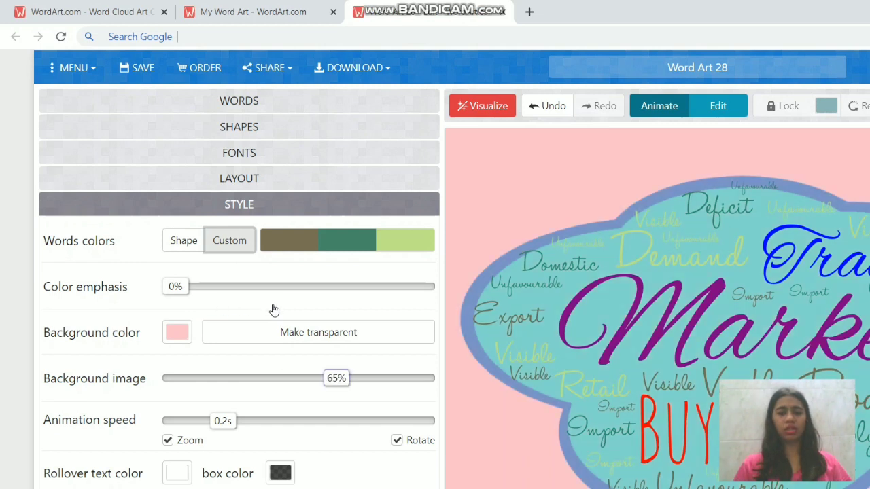
{"action": "left_click_drag", "start_coordinate": [274, 310], "coordinate": [265, 309]}
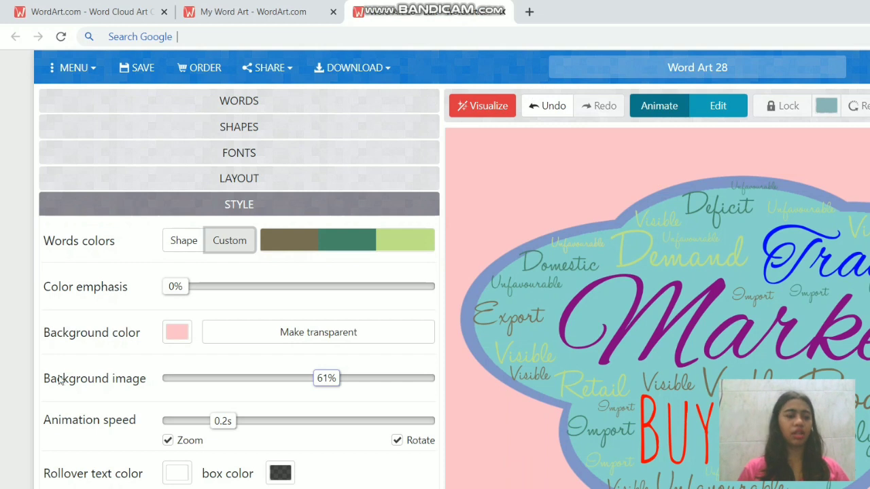
{"action": "mouse_move", "coordinate": [222, 421]}
{"action": "left_mouse_down"}
{"action": "mouse_move", "coordinate": [208, 420]}
{"action": "mouse_move", "coordinate": [215, 421]}
{"action": "left_mouse_up"}
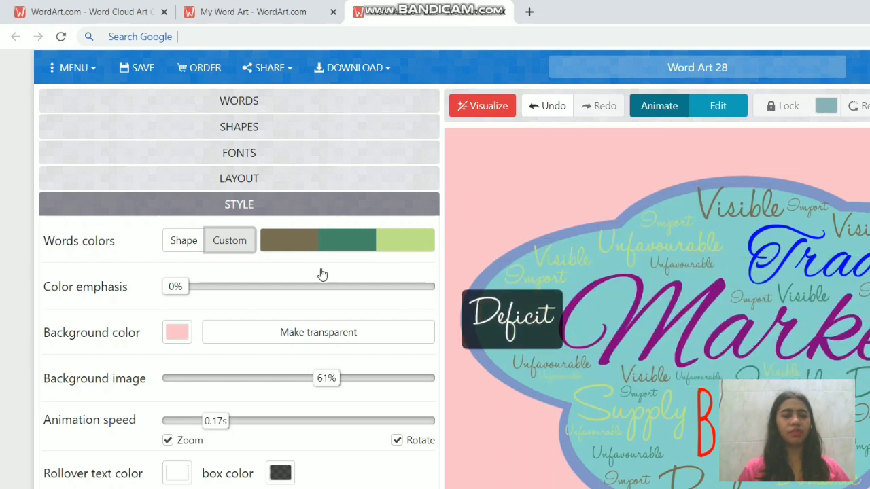
{"action": "left_click", "coordinate": [333, 240]}
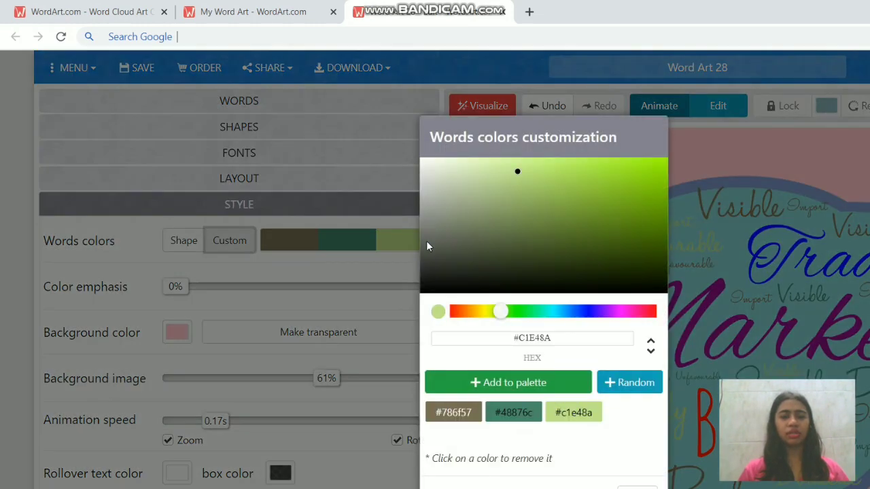
{"action": "left_click", "coordinate": [546, 311]}
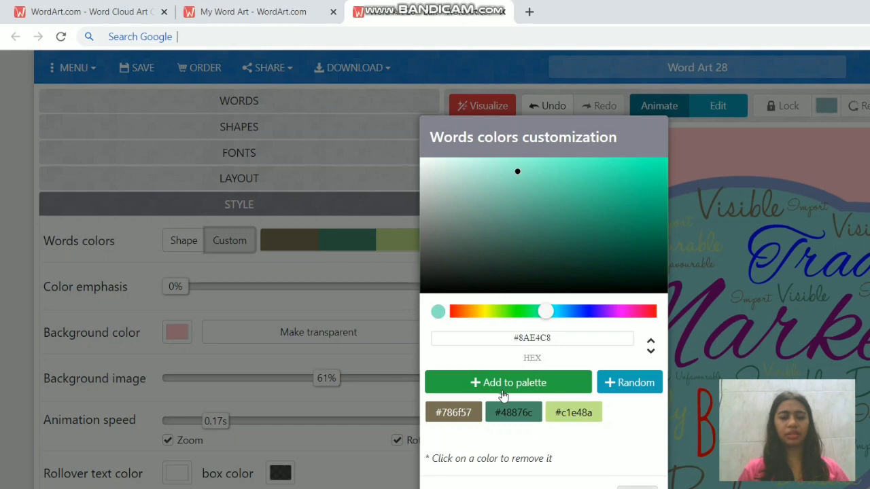
{"action": "left_click", "coordinate": [632, 488]}
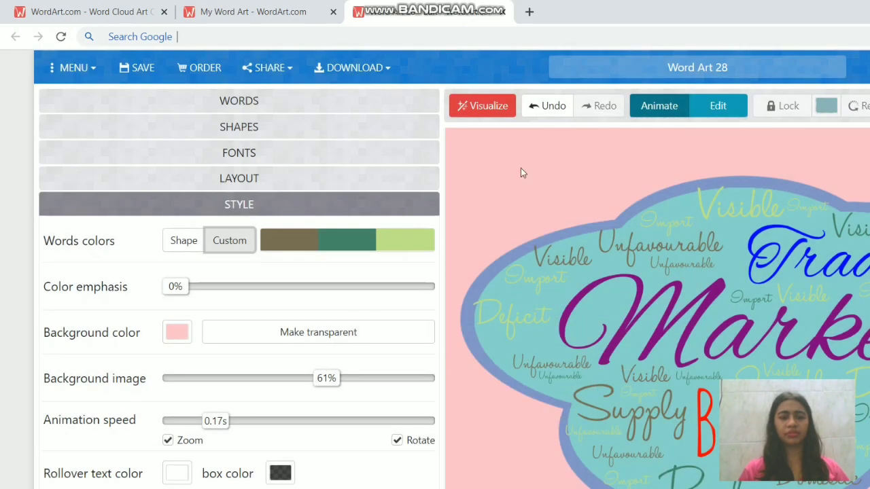
Assign the dark blue color #00008B to the word Visible in the words list.
{"action": "left_click", "coordinate": [224, 96]}
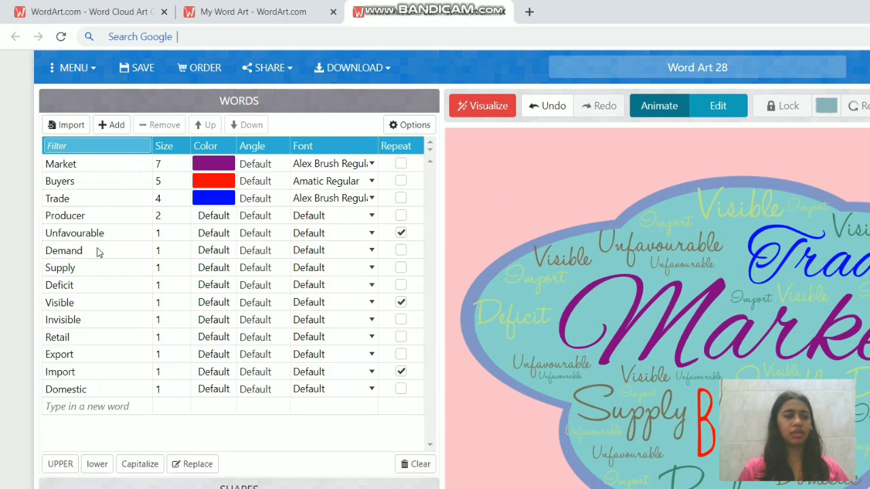
{"action": "left_click", "coordinate": [217, 302]}
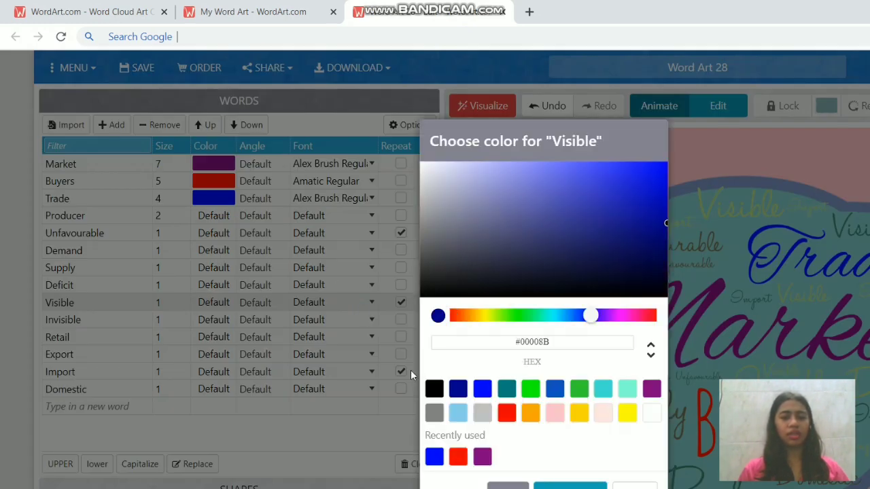
{"action": "left_click", "coordinate": [411, 400]}
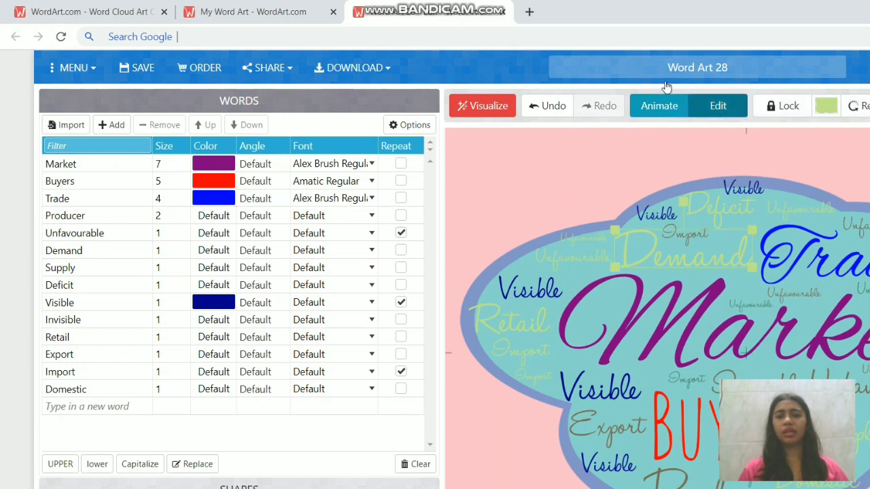
Recolor the word Demand in the cloud to black #000000 and unlock it.
{"action": "left_click", "coordinate": [825, 106]}
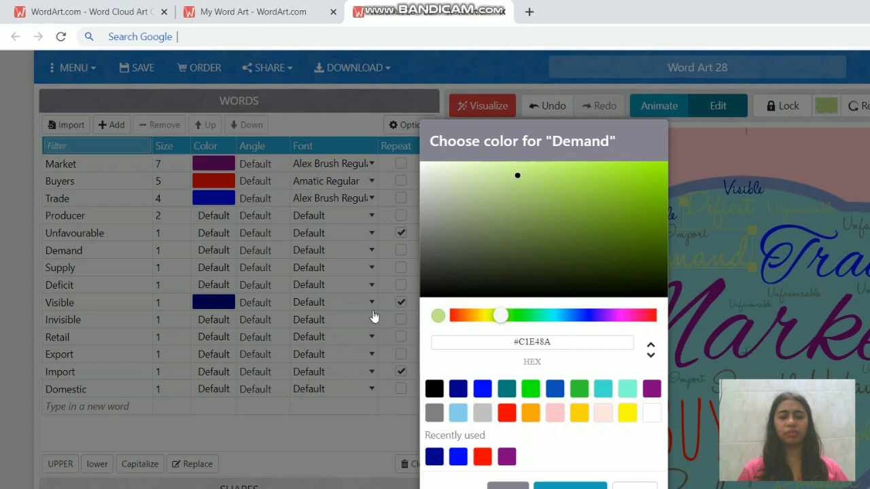
{"action": "left_click", "coordinate": [434, 389]}
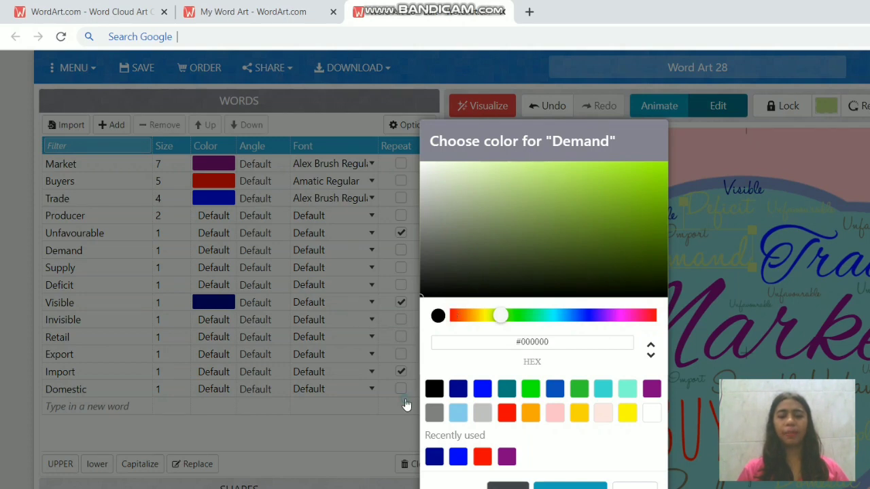
{"action": "left_click", "coordinate": [406, 405]}
{"action": "left_click", "coordinate": [690, 127]}
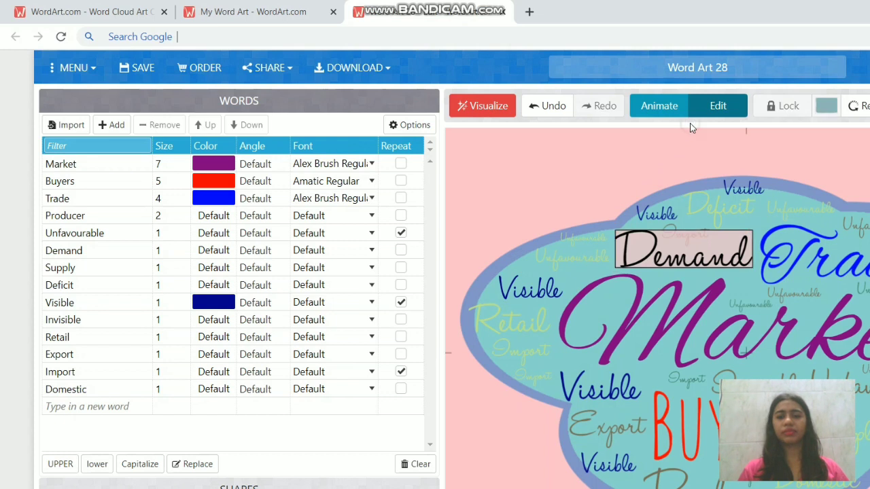
{"action": "left_click", "coordinate": [564, 202]}
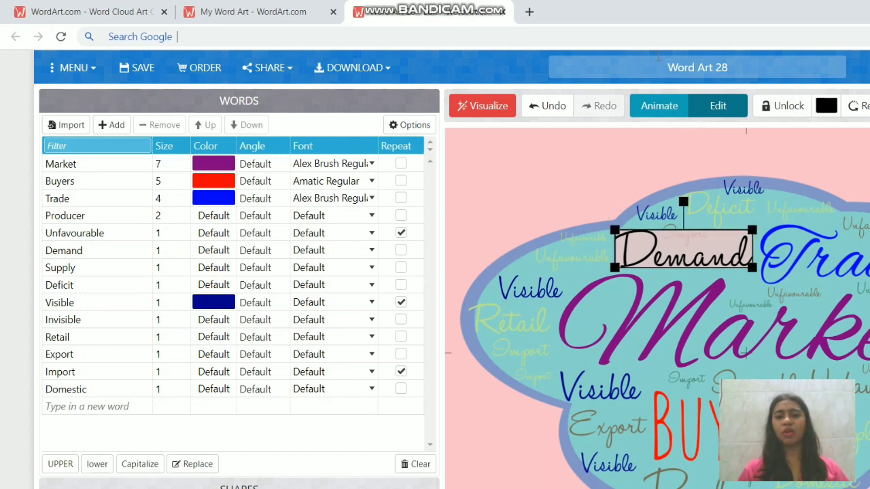
{"action": "left_click", "coordinate": [636, 88]}
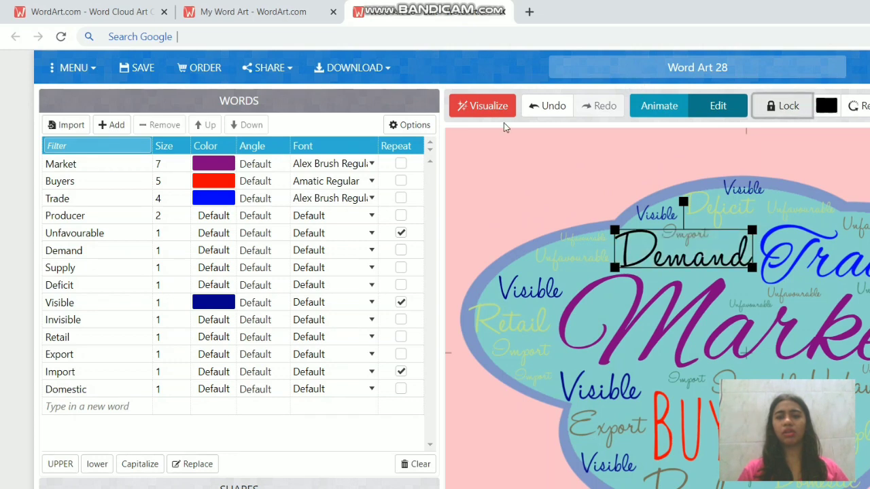
{"action": "left_click", "coordinate": [452, 124]}
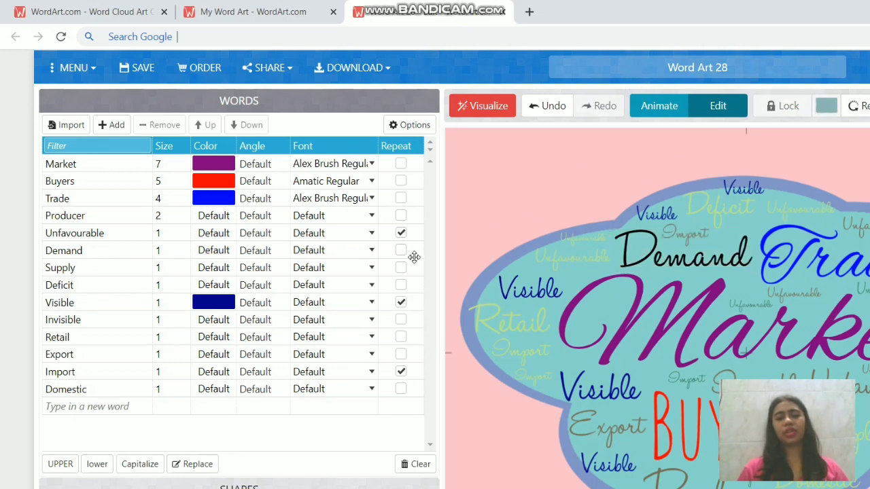
Recolor the word Retail in the cloud to red #FF0000 and unlock it.
{"action": "left_click", "coordinate": [826, 106]}
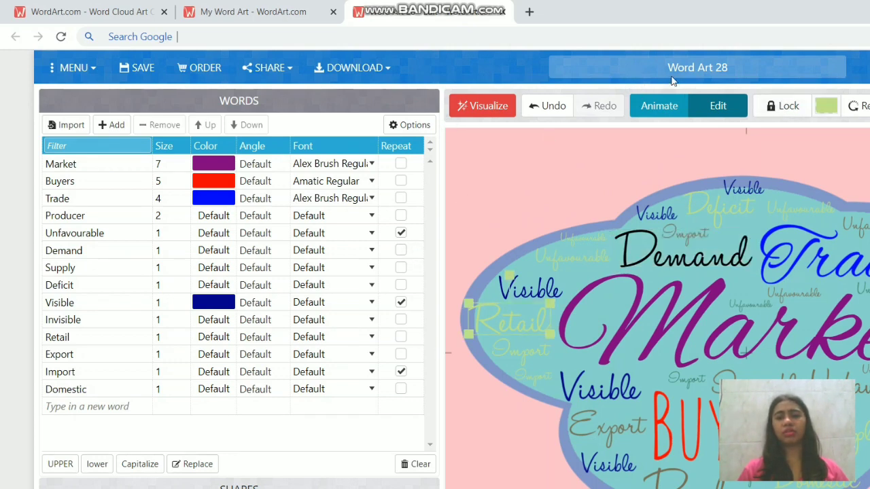
{"action": "left_click", "coordinate": [507, 413]}
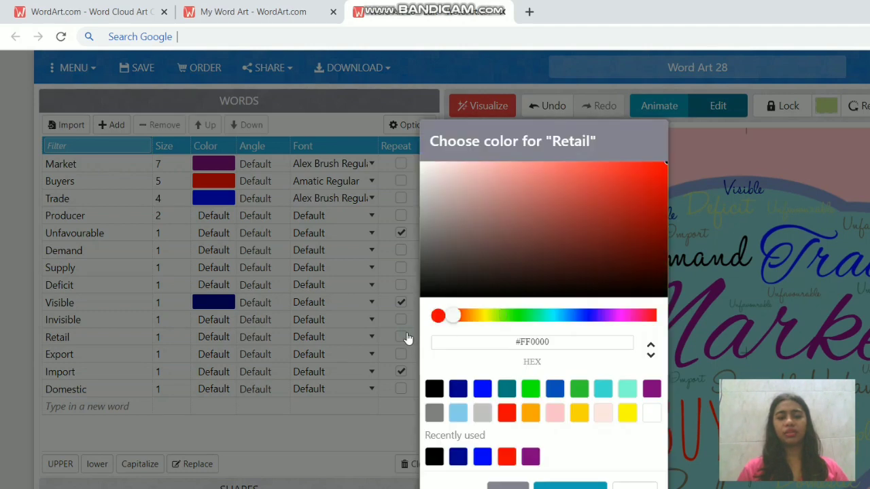
{"action": "left_click", "coordinate": [507, 486]}
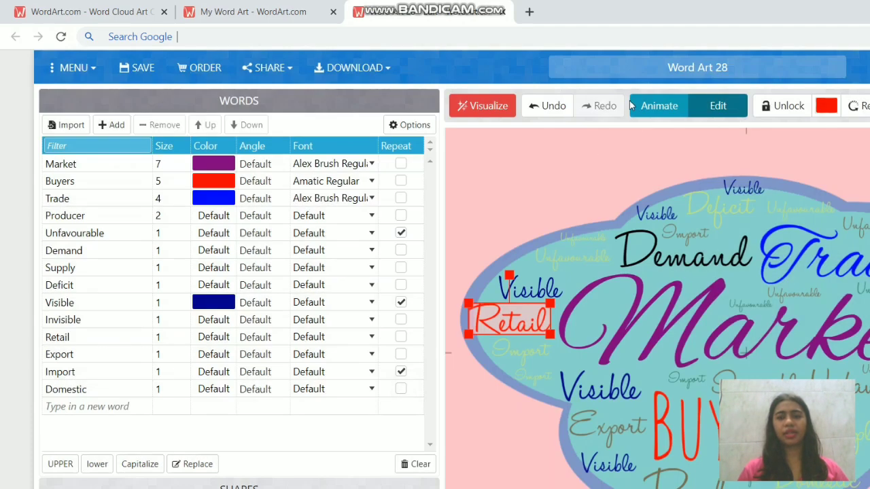
{"action": "left_click", "coordinate": [783, 106]}
{"action": "left_click", "coordinate": [506, 174]}
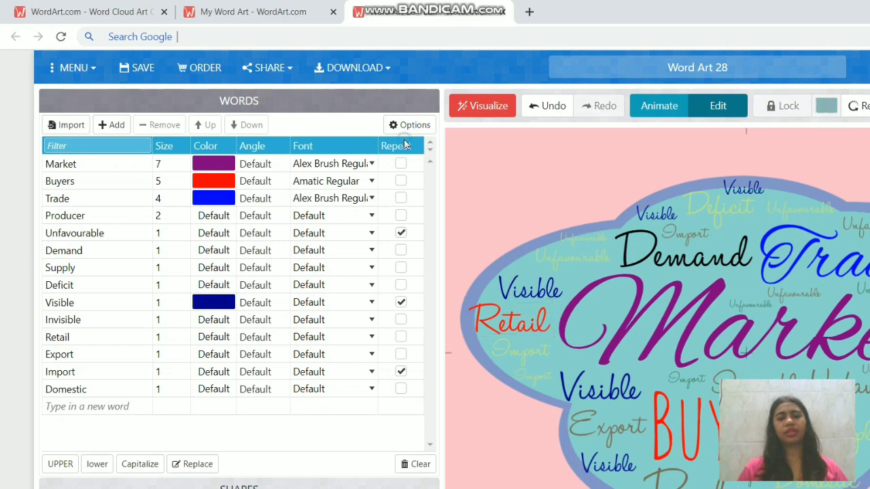
Recolor the word Supply in the cloud to turquoise #40E0D0.
{"action": "left_click", "coordinate": [680, 357]}
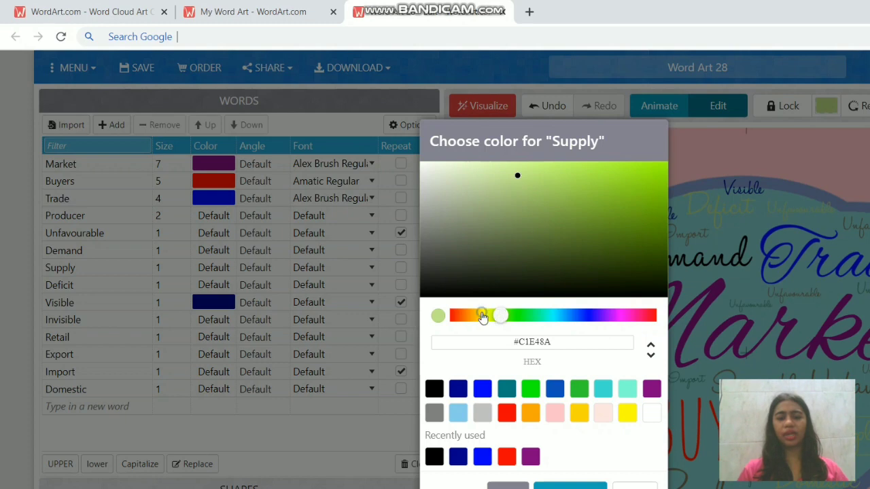
{"action": "left_click", "coordinate": [552, 315]}
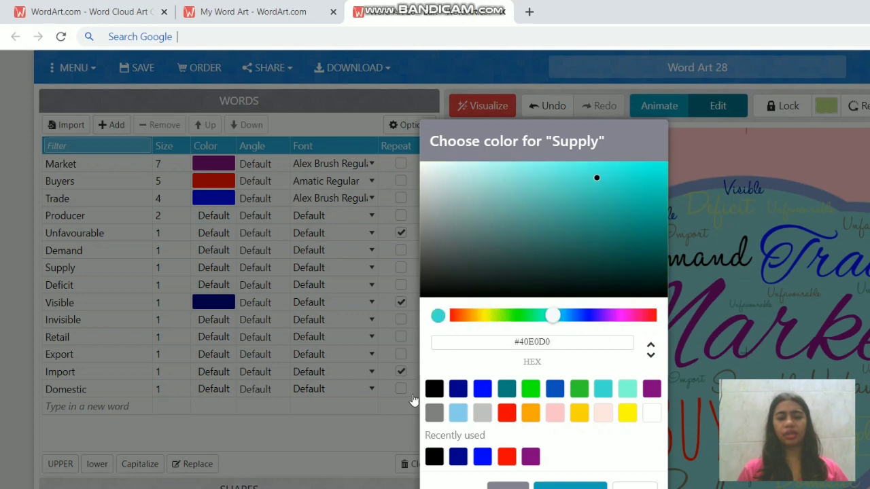
{"action": "left_click", "coordinate": [412, 395]}
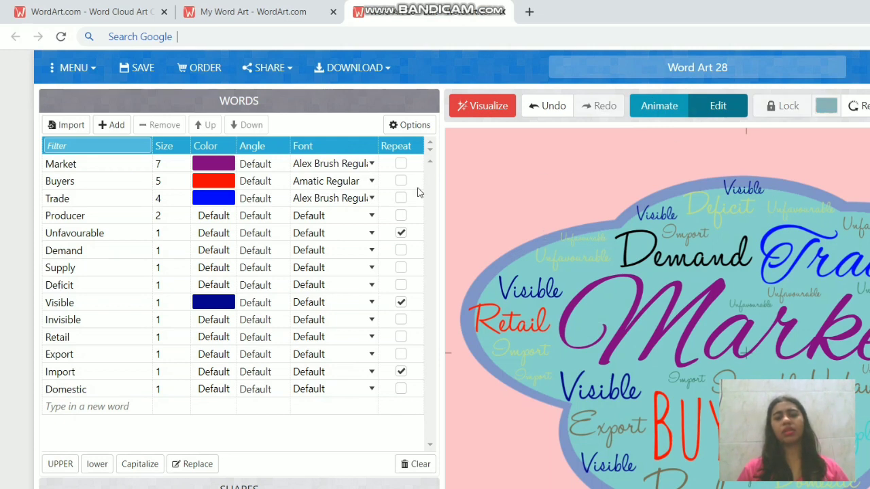
Move a Visible word to the empty spot beside Demand and move Retail to the cloud's right edge below Market.
{"action": "left_click", "coordinate": [783, 288]}
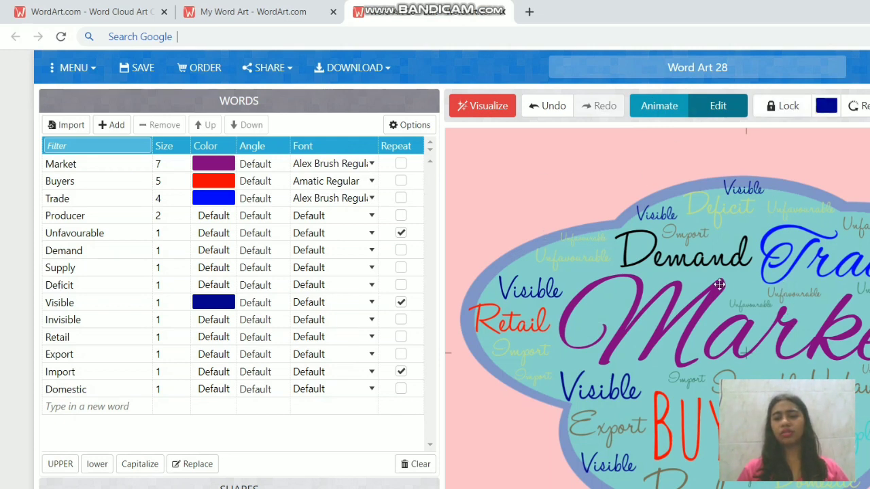
{"action": "left_click_drag", "start_coordinate": [719, 285], "coordinate": [586, 271]}
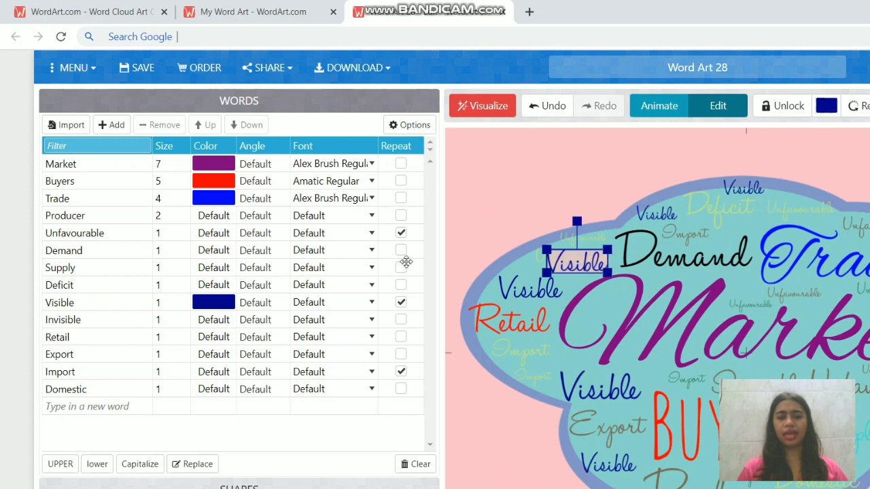
{"action": "left_click_drag", "start_coordinate": [405, 262], "coordinate": [761, 300]}
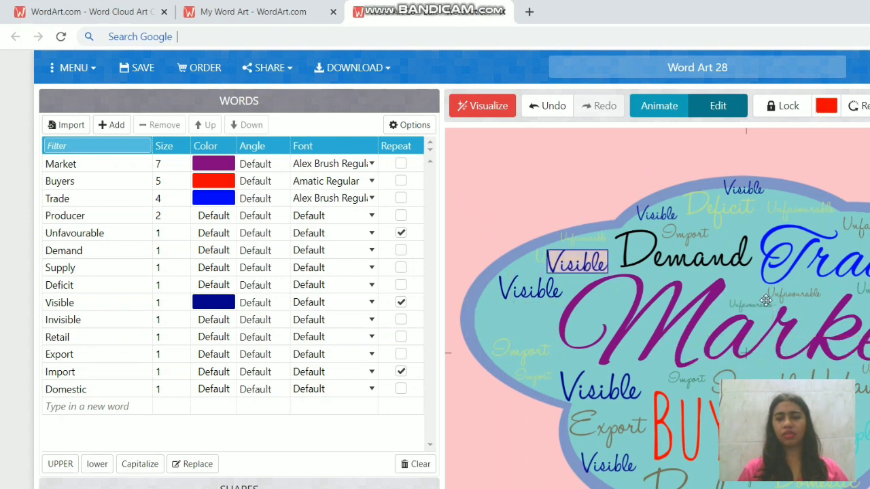
Shift the Visible word near the cloud's left edge slightly down toward the spot freed by Retail.
{"action": "left_click", "coordinate": [766, 301]}
{"action": "left_click", "coordinate": [426, 236]}
{"action": "left_click_drag", "start_coordinate": [425, 236], "coordinate": [423, 243]}
{"action": "left_click", "coordinate": [405, 152]}
{"action": "left_click", "coordinate": [464, 213]}
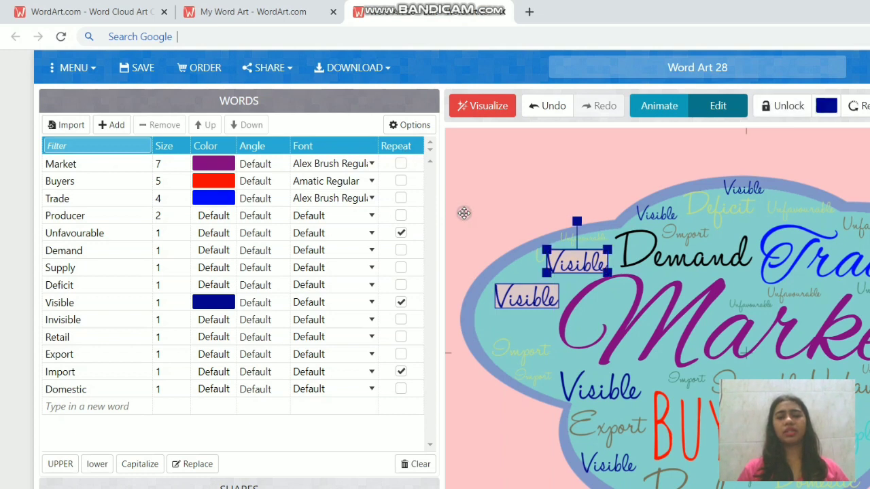
Unlock the two repositioned Visible words and toggle the lock on the word Retail.
{"action": "left_click", "coordinate": [636, 83]}
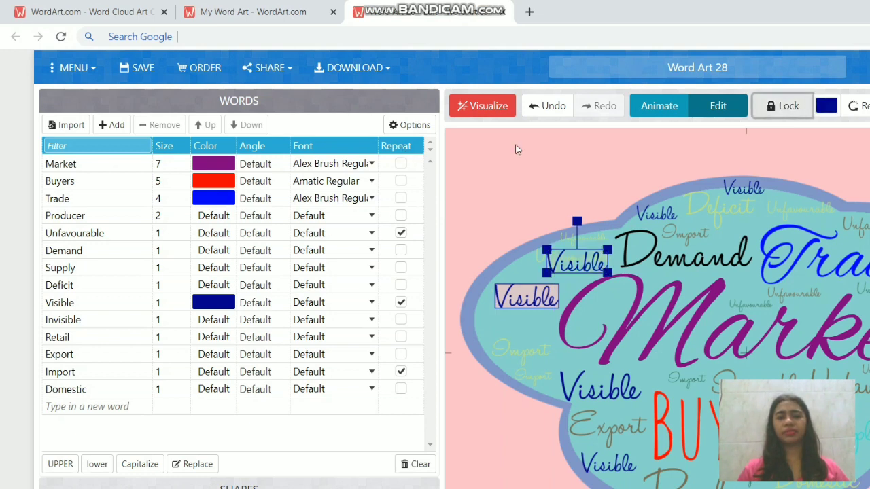
{"action": "left_click", "coordinate": [422, 234]}
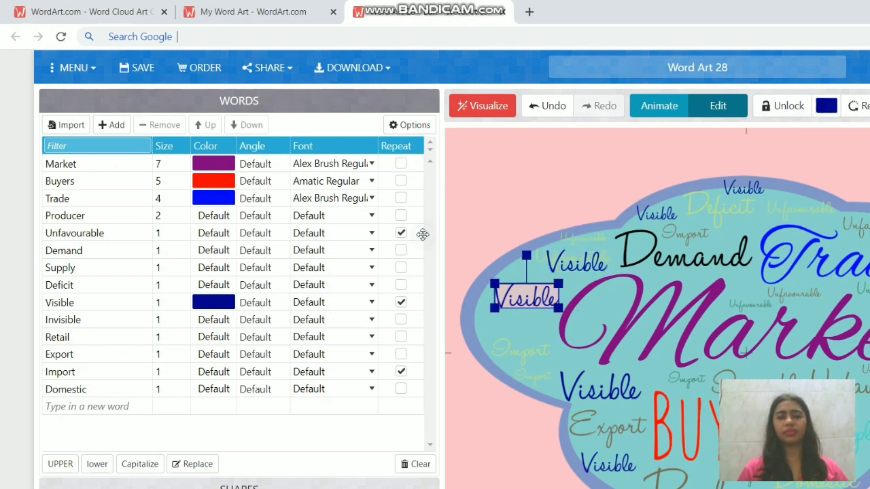
{"action": "left_click", "coordinate": [640, 78]}
{"action": "left_click", "coordinate": [761, 138]}
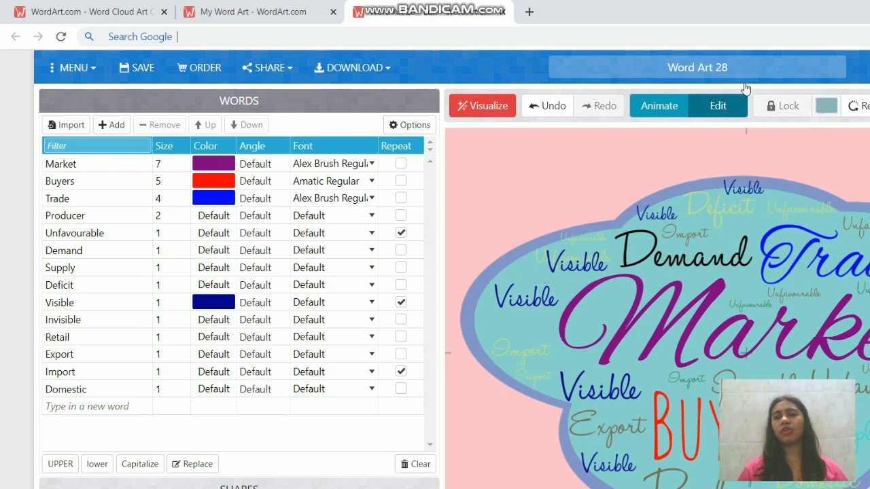
{"action": "left_click", "coordinate": [781, 305]}
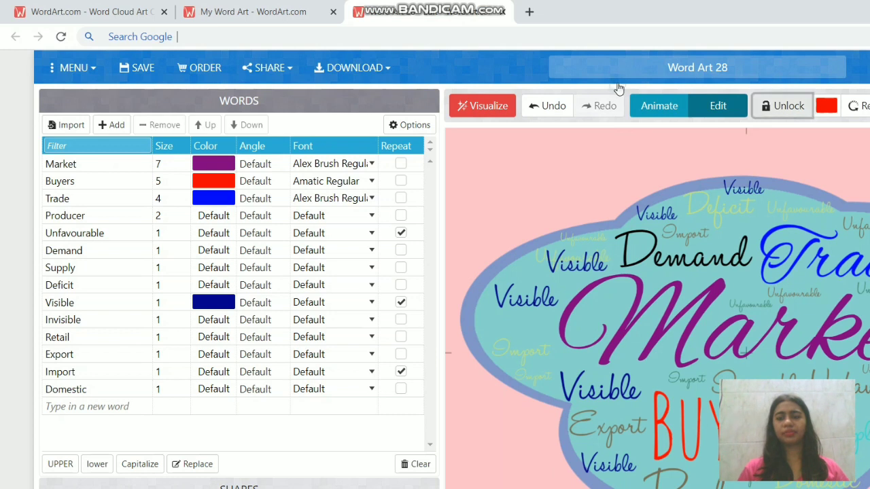
{"action": "left_click", "coordinate": [462, 128]}
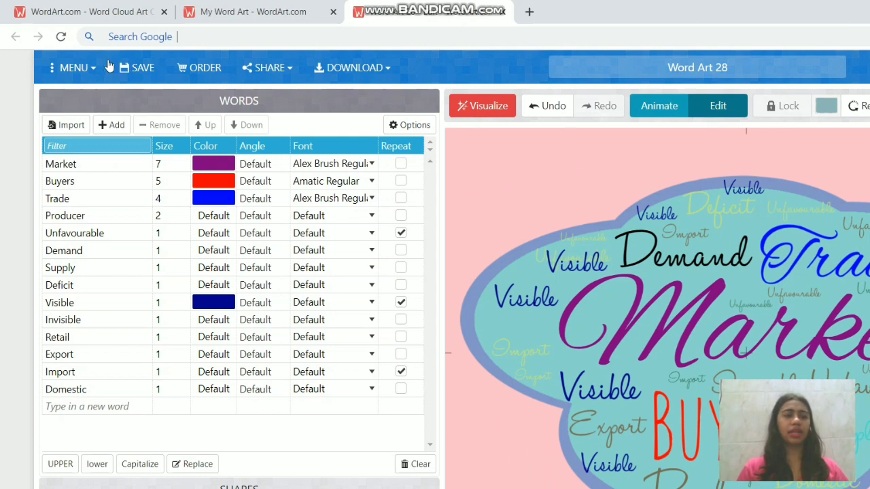
Rename the word art as trade.
{"action": "left_click", "coordinate": [71, 66]}
{"action": "left_click", "coordinate": [72, 94]}
{"action": "type", "text": "tra"}
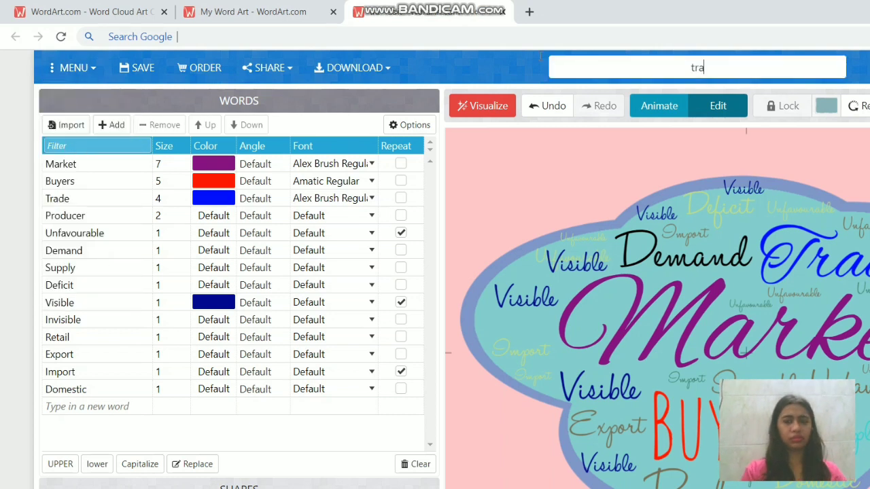
{"action": "type", "text": "de"}
{"action": "left_click", "coordinate": [511, 137]}
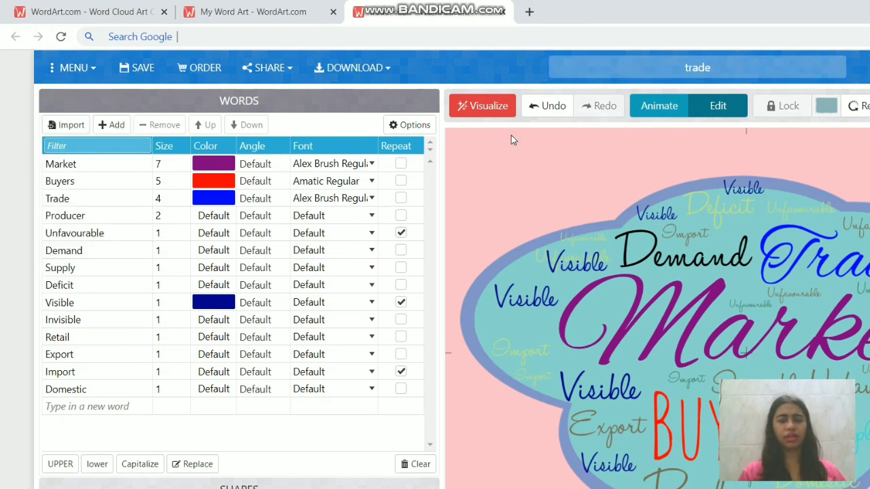
Save a copy of the word art under the name trade and save it once more.
{"action": "left_click", "coordinate": [76, 66]}
{"action": "left_click", "coordinate": [76, 111]}
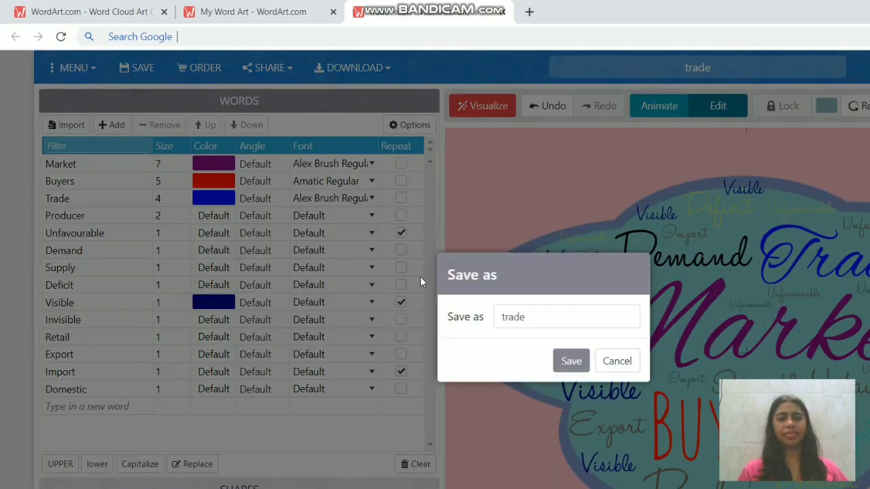
{"action": "left_click", "coordinate": [565, 363]}
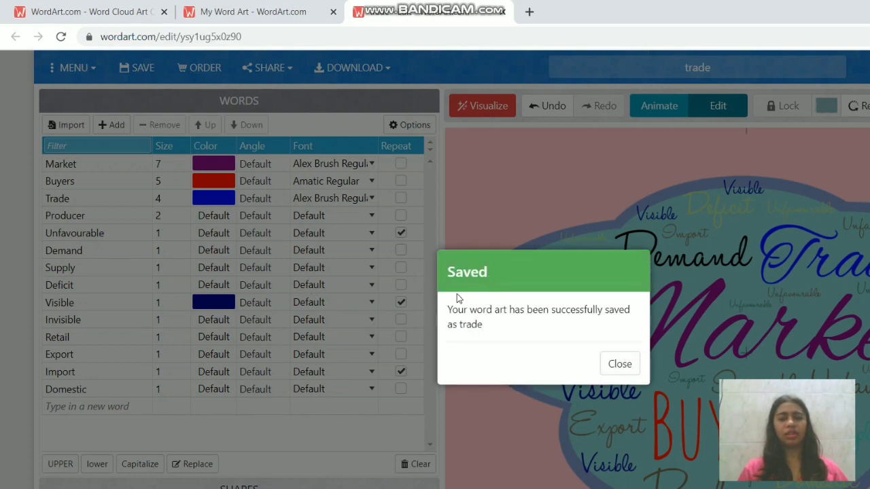
{"action": "key", "text": "Return"}
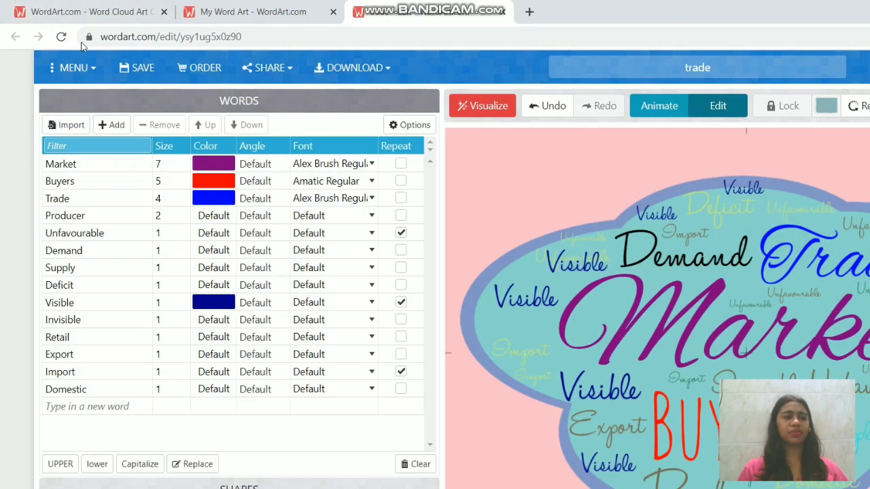
{"action": "left_click", "coordinate": [124, 63]}
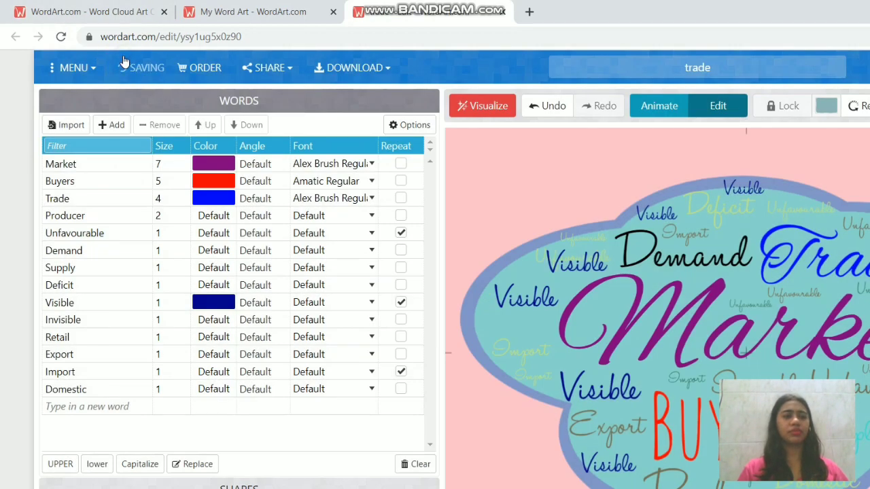
Try to set the word art's privacy to Gallery.
{"action": "left_click", "coordinate": [238, 66]}
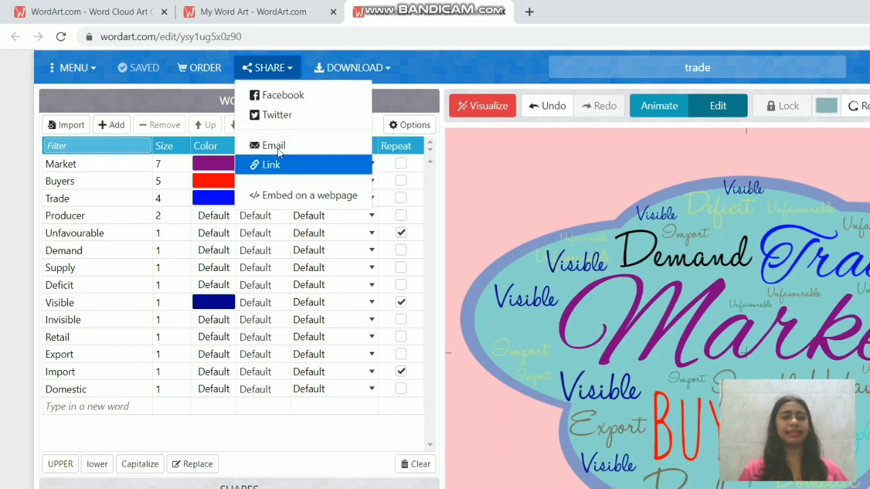
{"action": "left_click", "coordinate": [75, 66]}
{"action": "left_click", "coordinate": [82, 184]}
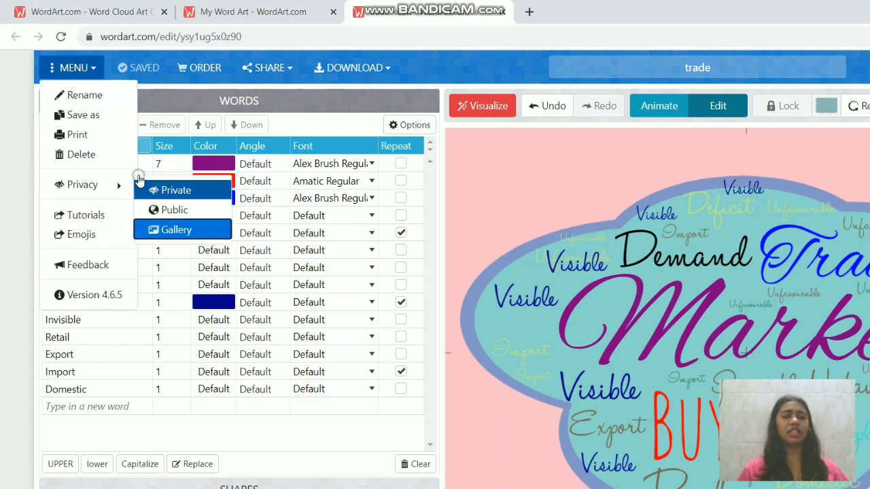
{"action": "left_click", "coordinate": [97, 153]}
{"action": "left_click", "coordinate": [610, 395]}
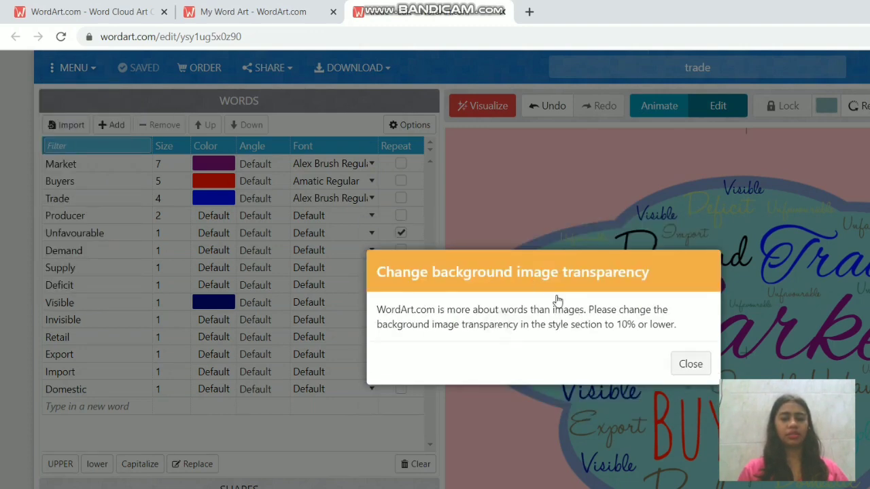
{"action": "left_click", "coordinate": [691, 364]}
Set the word art's privacy to Public and make it accessible via the Internet.
{"action": "left_click", "coordinate": [72, 67]}
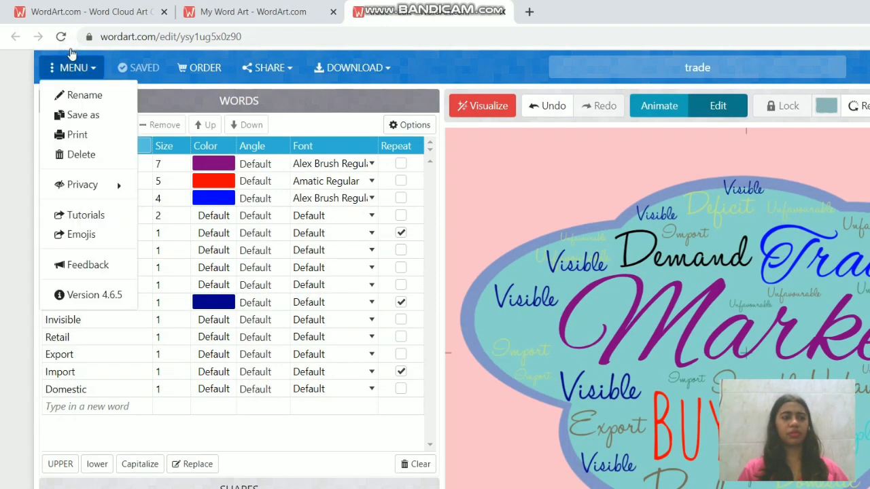
{"action": "mouse_move", "coordinate": [81, 185]}
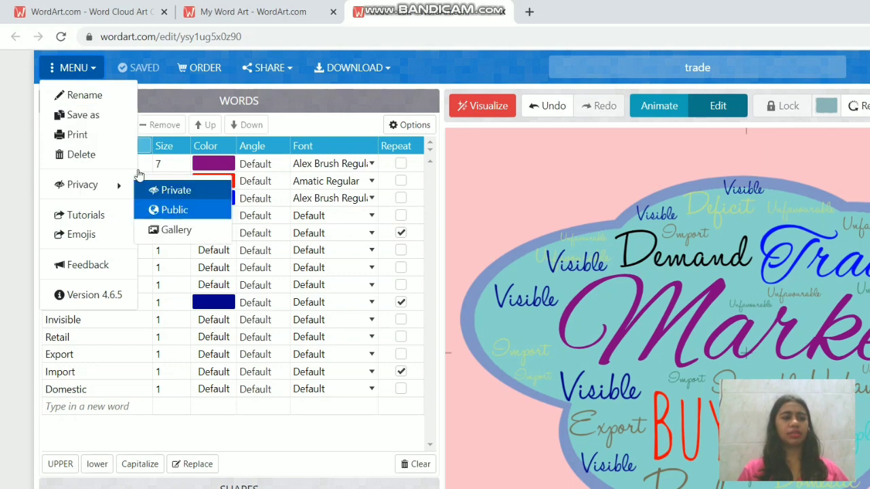
{"action": "left_click", "coordinate": [159, 209]}
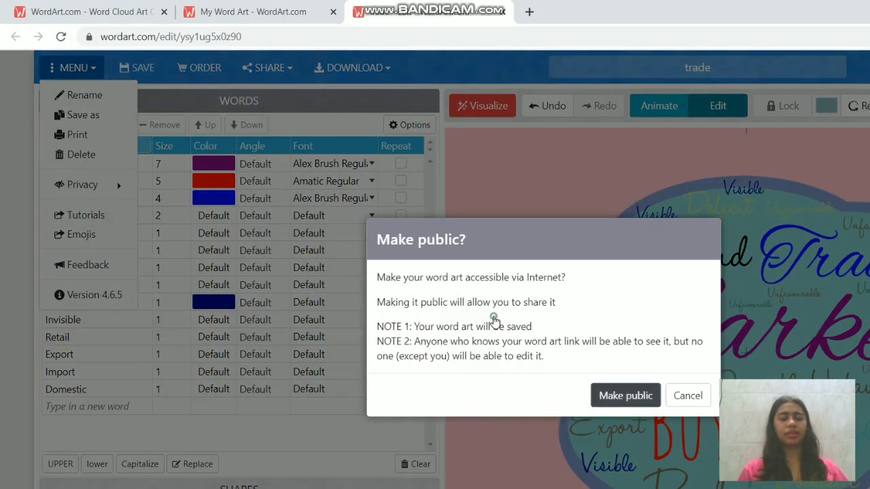
{"action": "key", "text": "Return"}
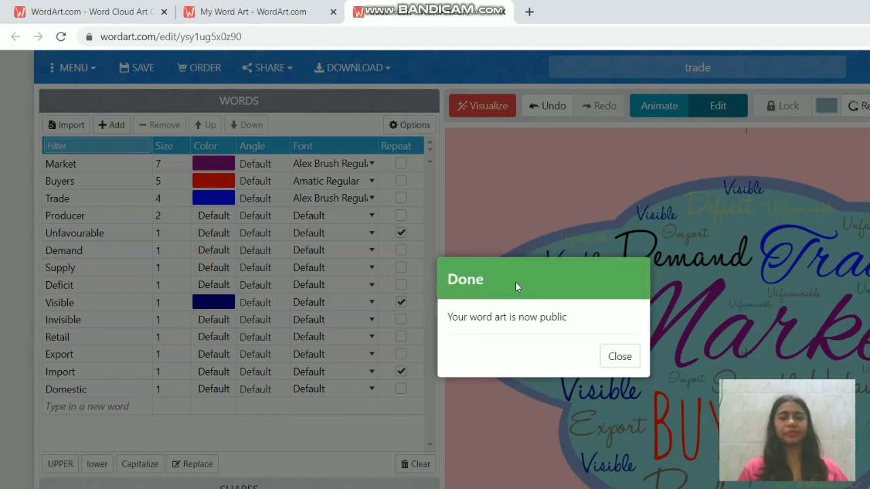
{"action": "left_click", "coordinate": [619, 357]}
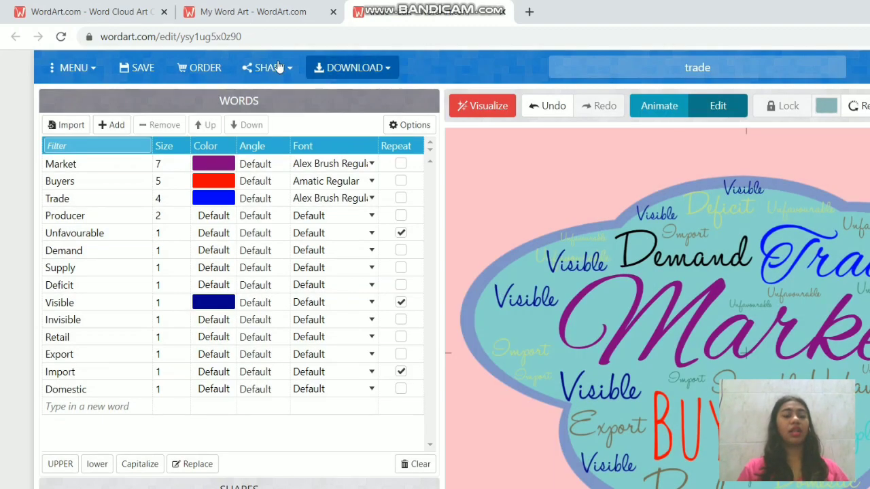
Download the word art as a Standard JPEG and switch to Photos to view the downloaded image.
{"action": "left_click", "coordinate": [351, 69]}
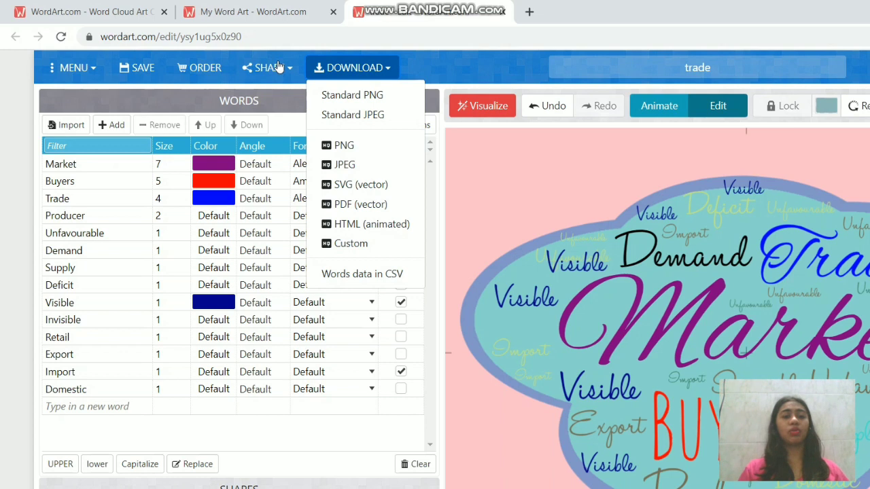
{"action": "left_click", "coordinate": [315, 108]}
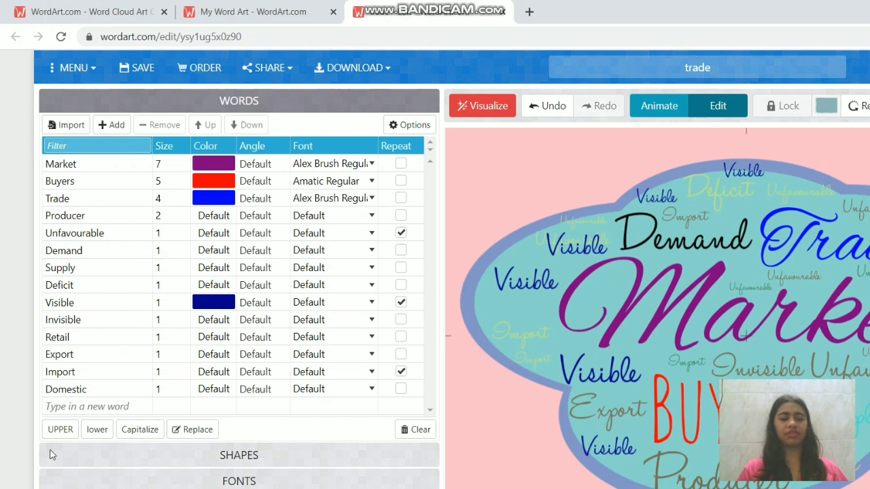
{"action": "left_click", "coordinate": [309, 63]}
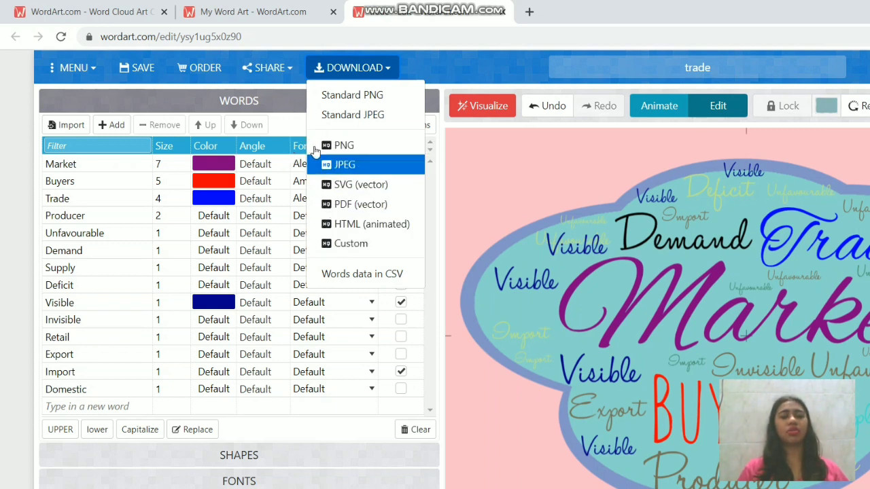
{"action": "left_click", "coordinate": [414, 150]}
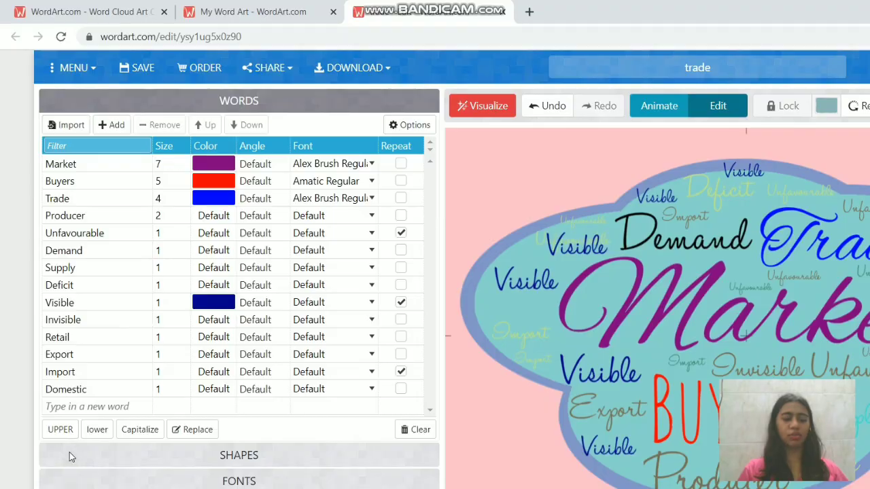
{"action": "key", "text": "alt+Tab"}
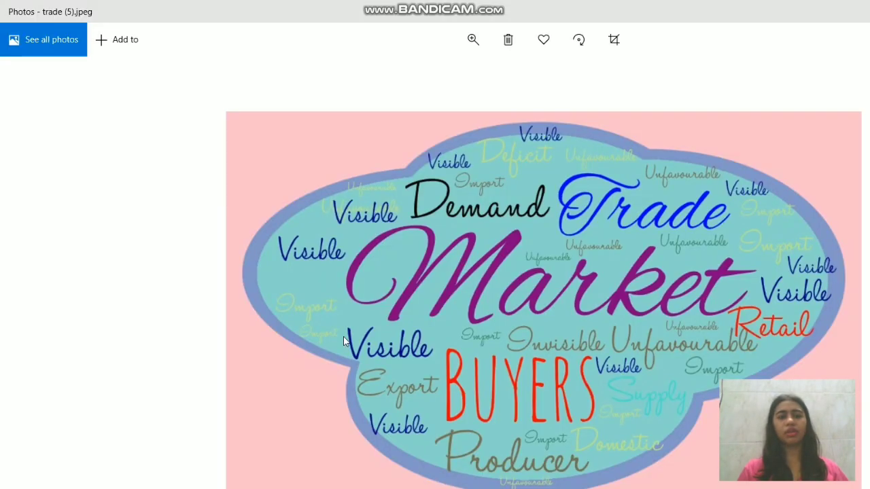